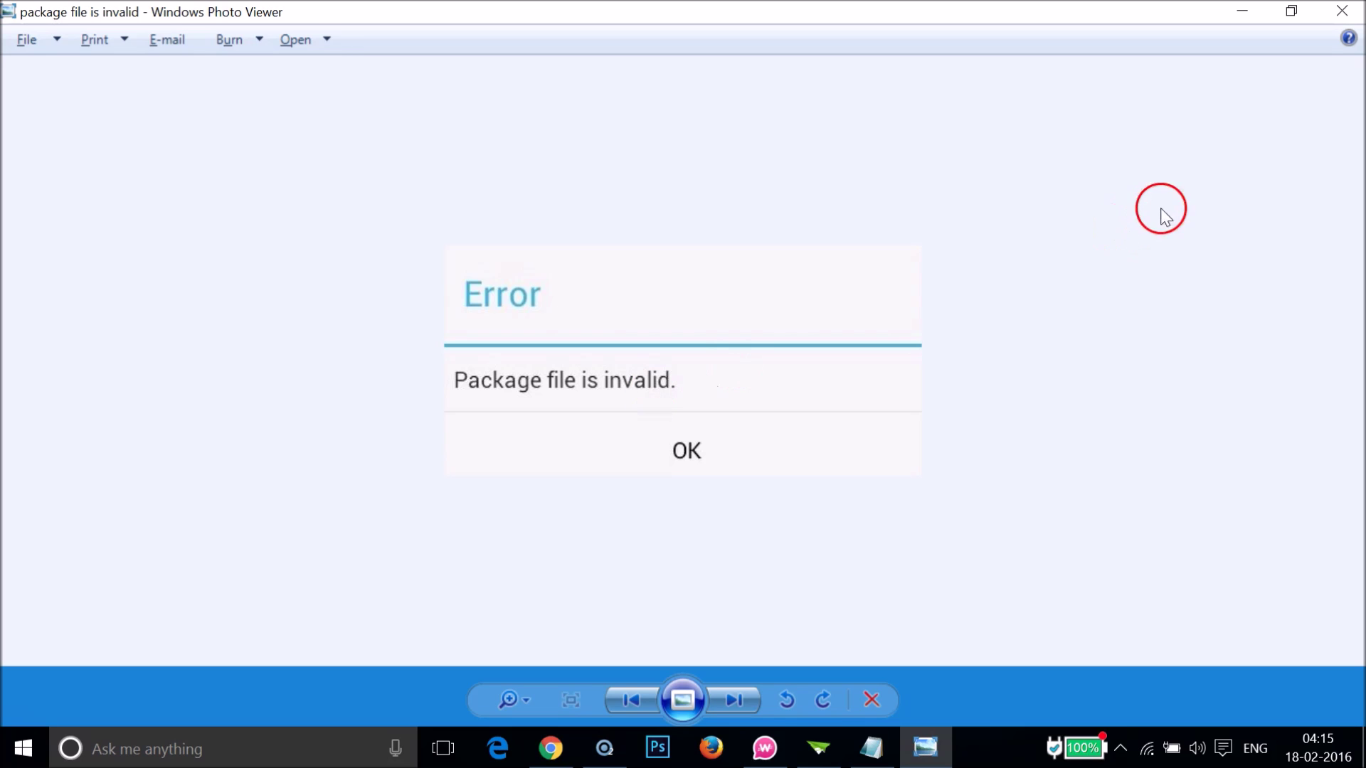
Minimize the error image and review the notes on fixing the "Package File Is Invalid" error, from Method 1 through Method 5.
{"action": "left_click", "coordinate": [1240, 14]}
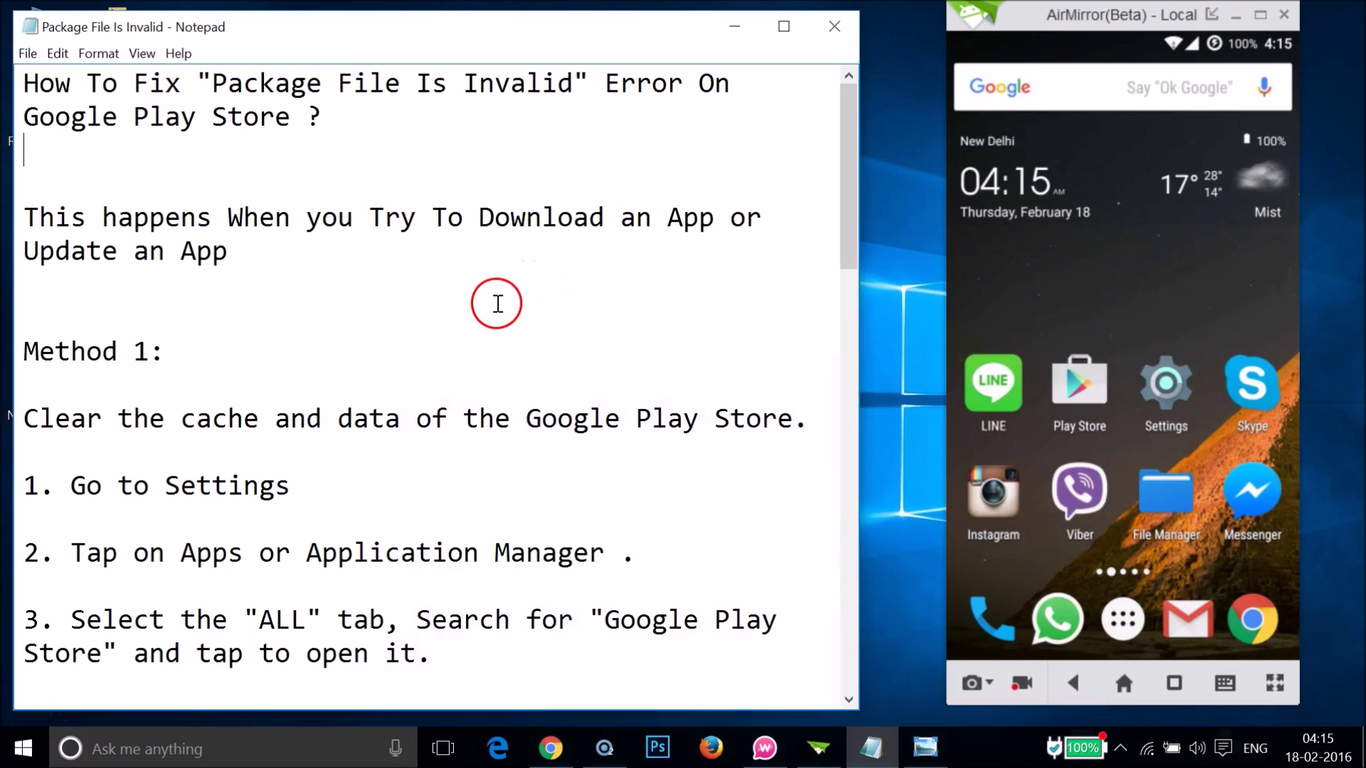
{"action": "scroll", "coordinate": [496, 306], "scroll_direction": "down", "scroll_amount": 12}
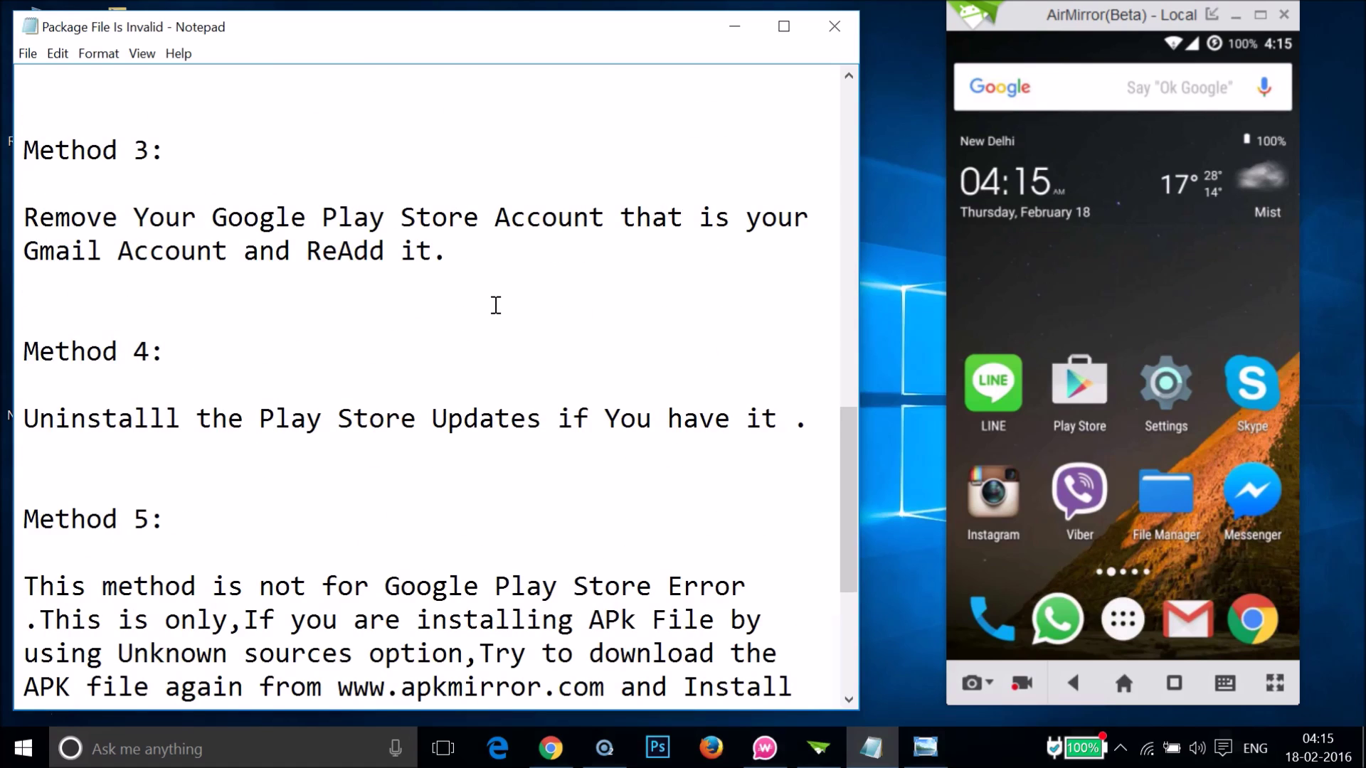
{"action": "scroll", "coordinate": [496, 306], "scroll_direction": "up", "scroll_amount": 12}
{"action": "left_click", "coordinate": [325, 189]}
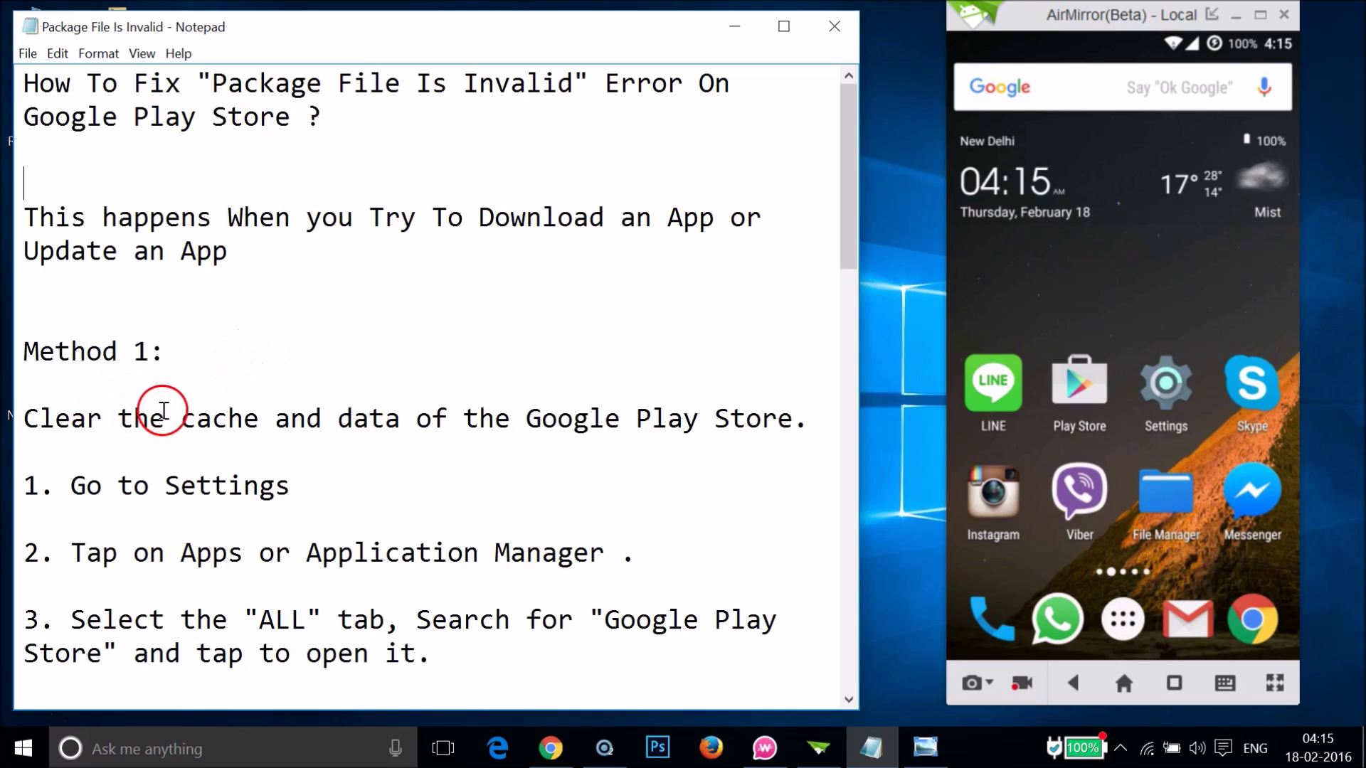
{"action": "left_click", "coordinate": [322, 419]}
Open the mirrored phone's Settings and display the Apps list filtered to ALL.
{"action": "left_click", "coordinate": [1170, 390]}
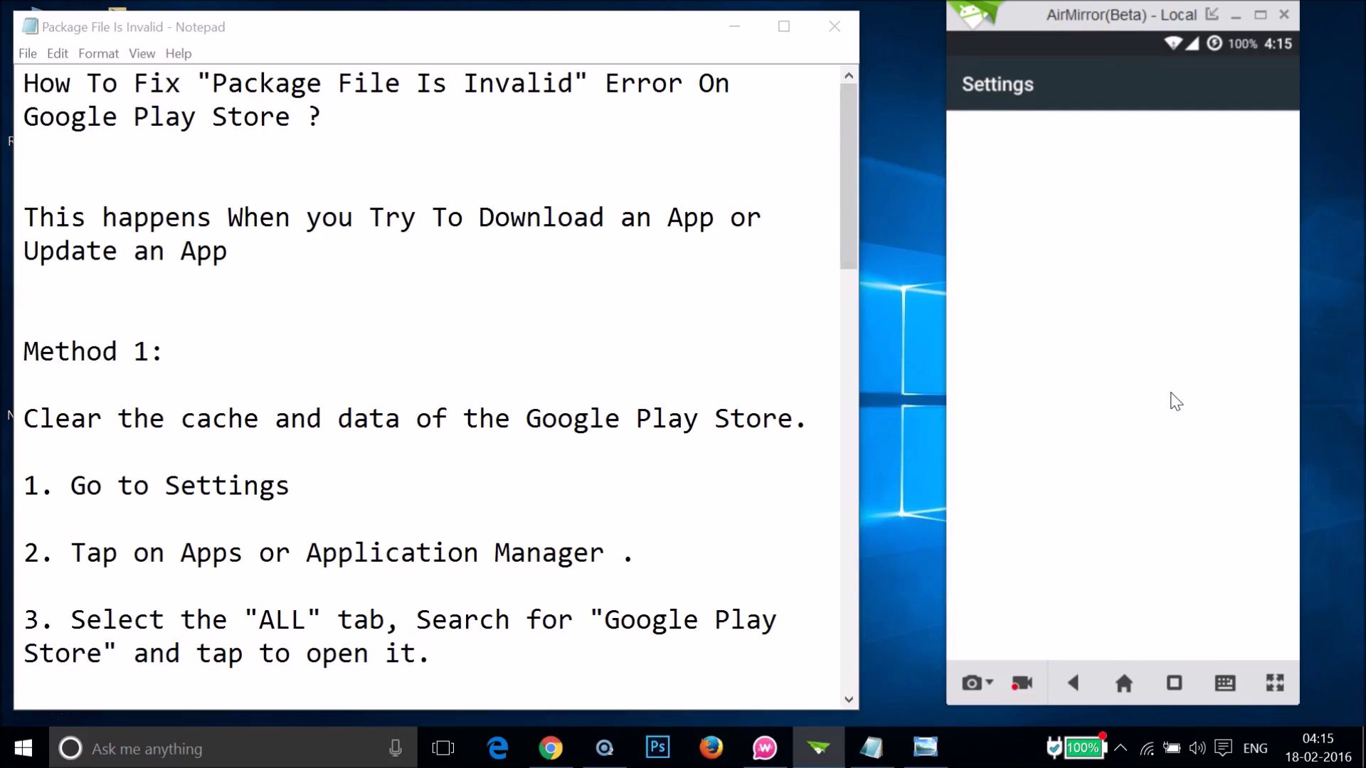
{"action": "scroll", "coordinate": [1176, 402], "scroll_direction": "down", "scroll_amount": 8}
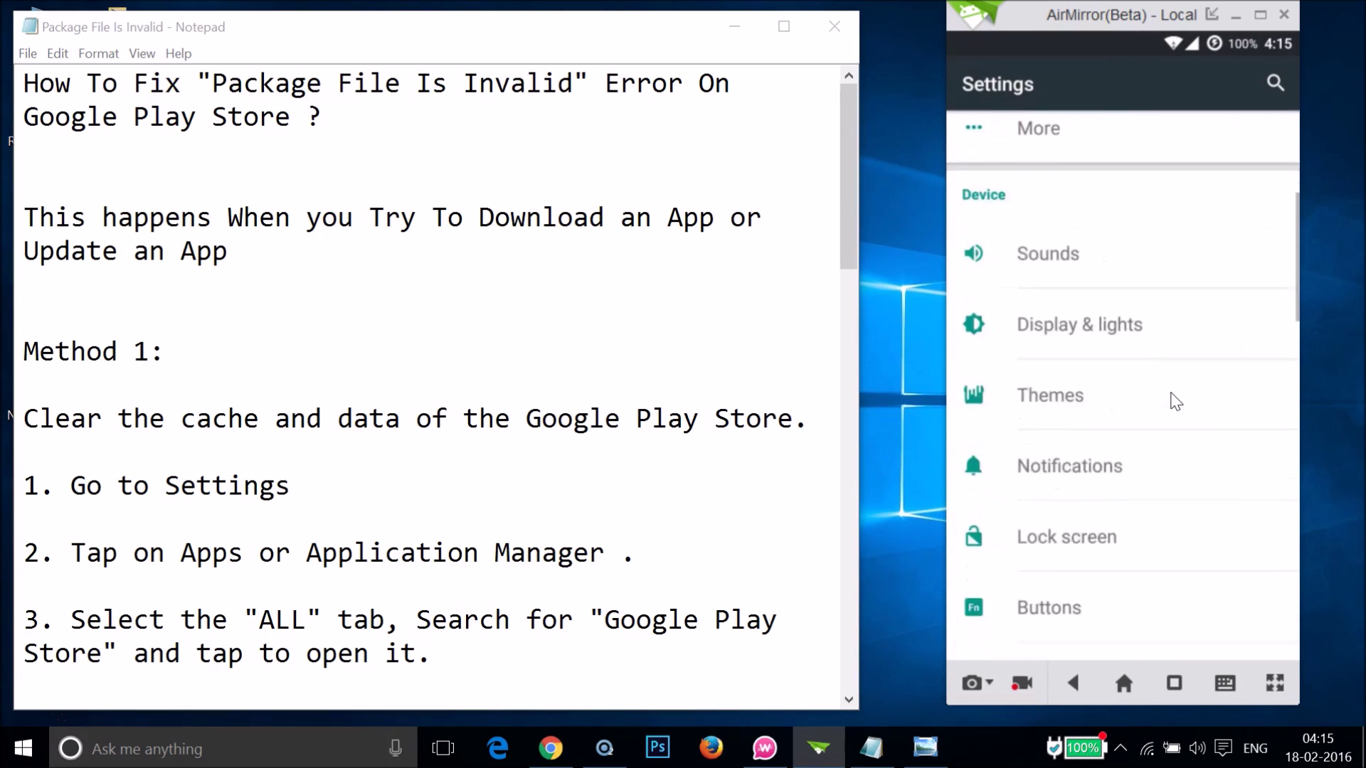
{"action": "scroll", "coordinate": [1176, 402], "scroll_direction": "down", "scroll_amount": 7}
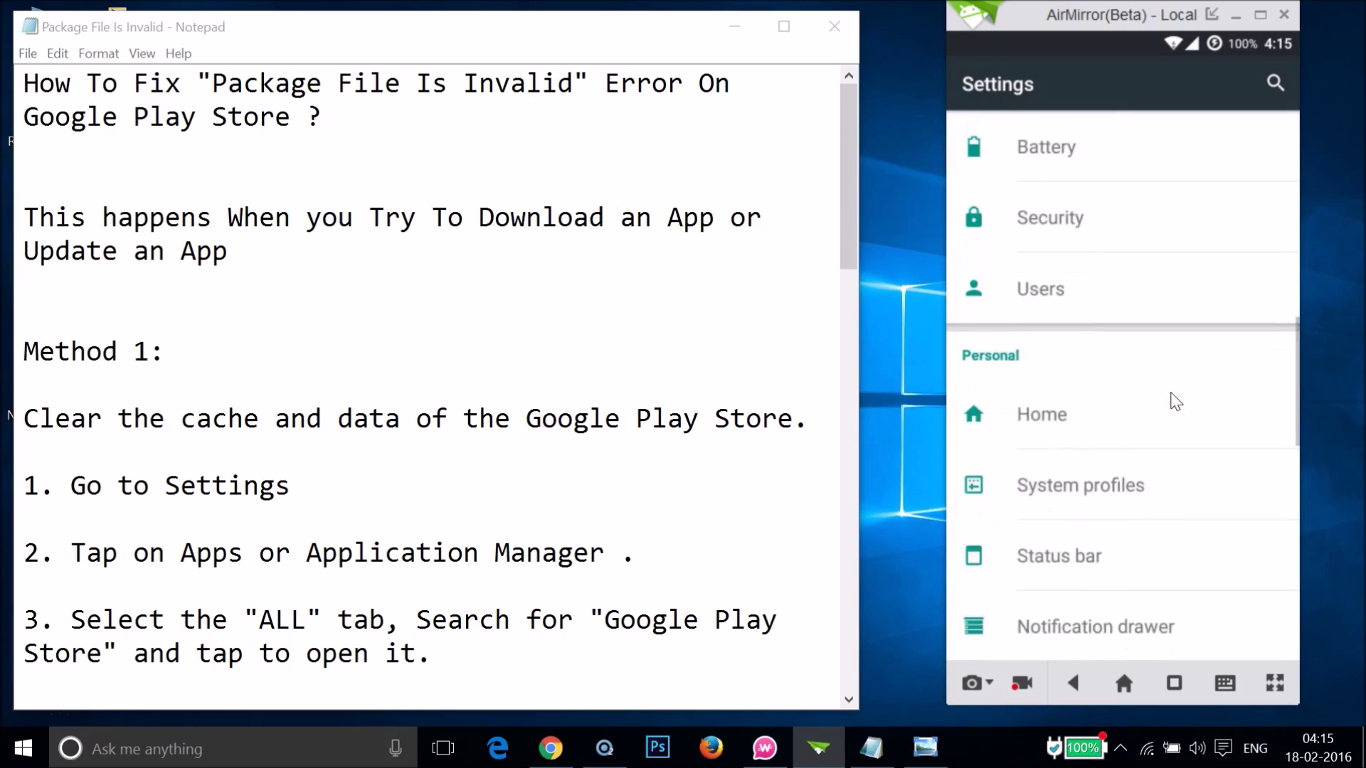
{"action": "scroll", "coordinate": [1176, 402], "scroll_direction": "down", "scroll_amount": 1}
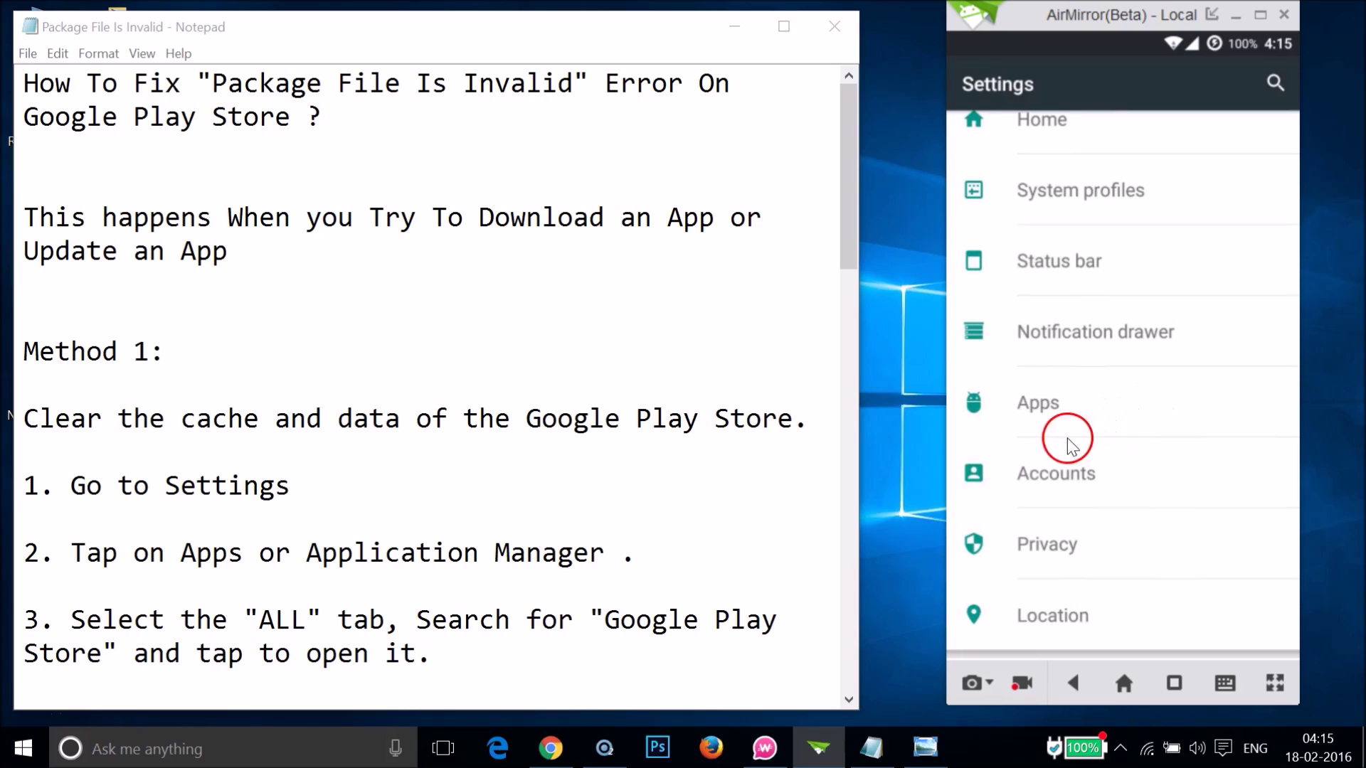
{"action": "left_click", "coordinate": [1141, 419]}
{"action": "left_click", "coordinate": [1257, 131]}
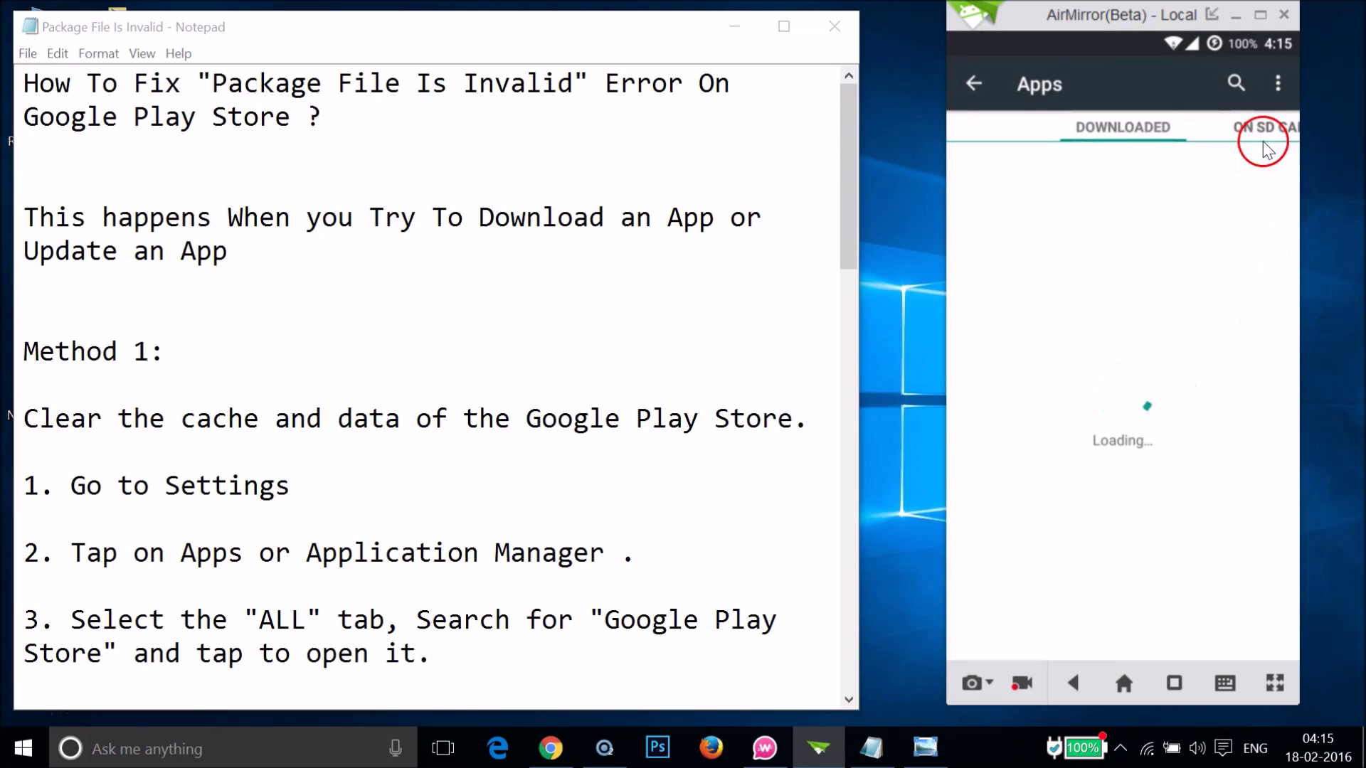
{"action": "left_click", "coordinate": [1292, 128]}
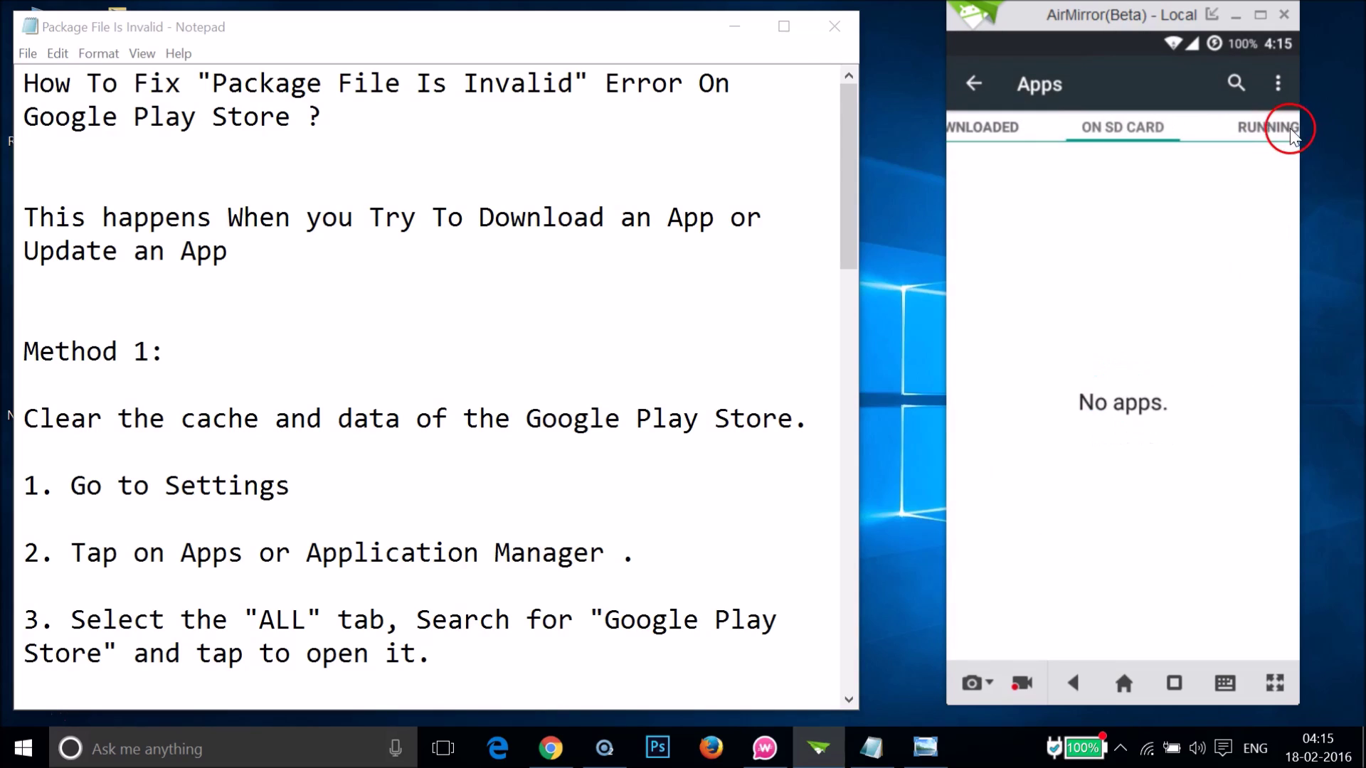
{"action": "left_click", "coordinate": [1281, 131]}
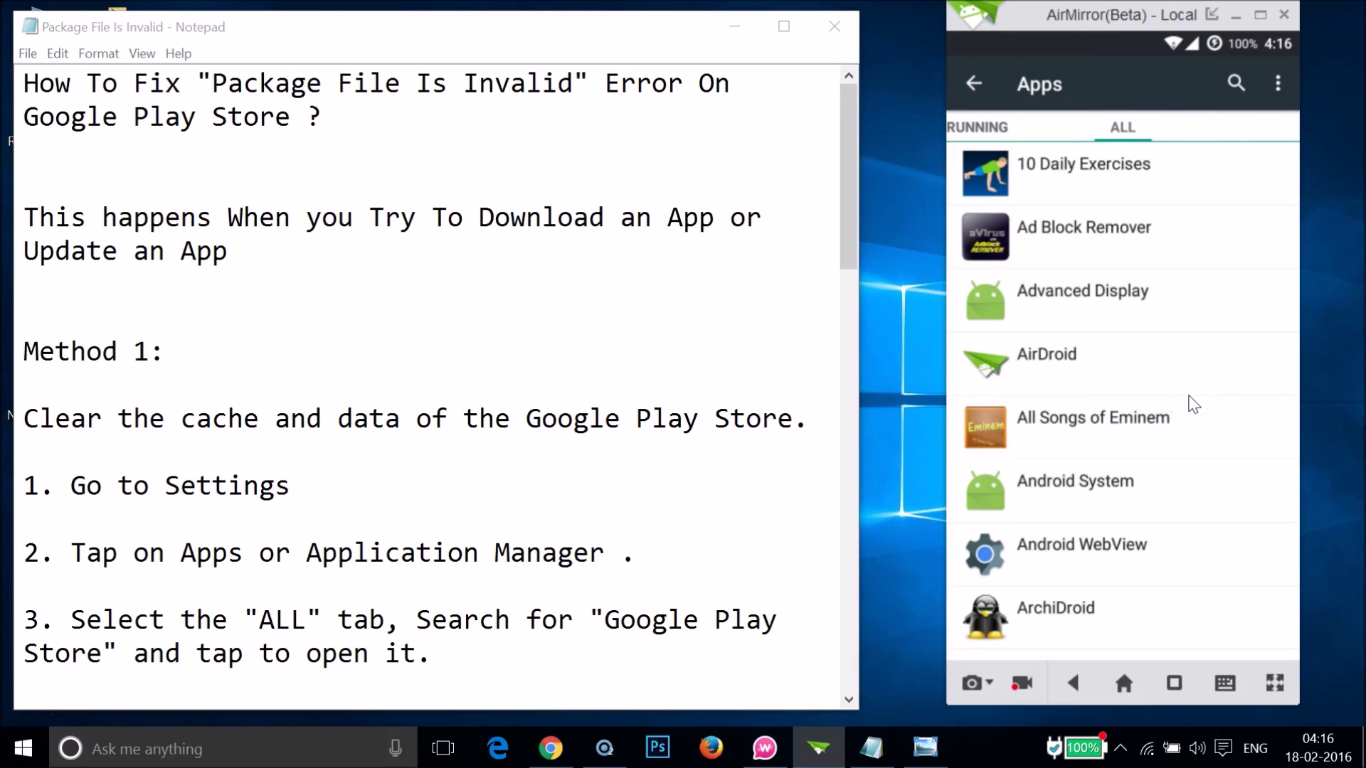
Find Google Play Store in the list of all apps and open its App info page.
{"action": "scroll", "coordinate": [1193, 403], "scroll_direction": "down", "scroll_amount": 15}
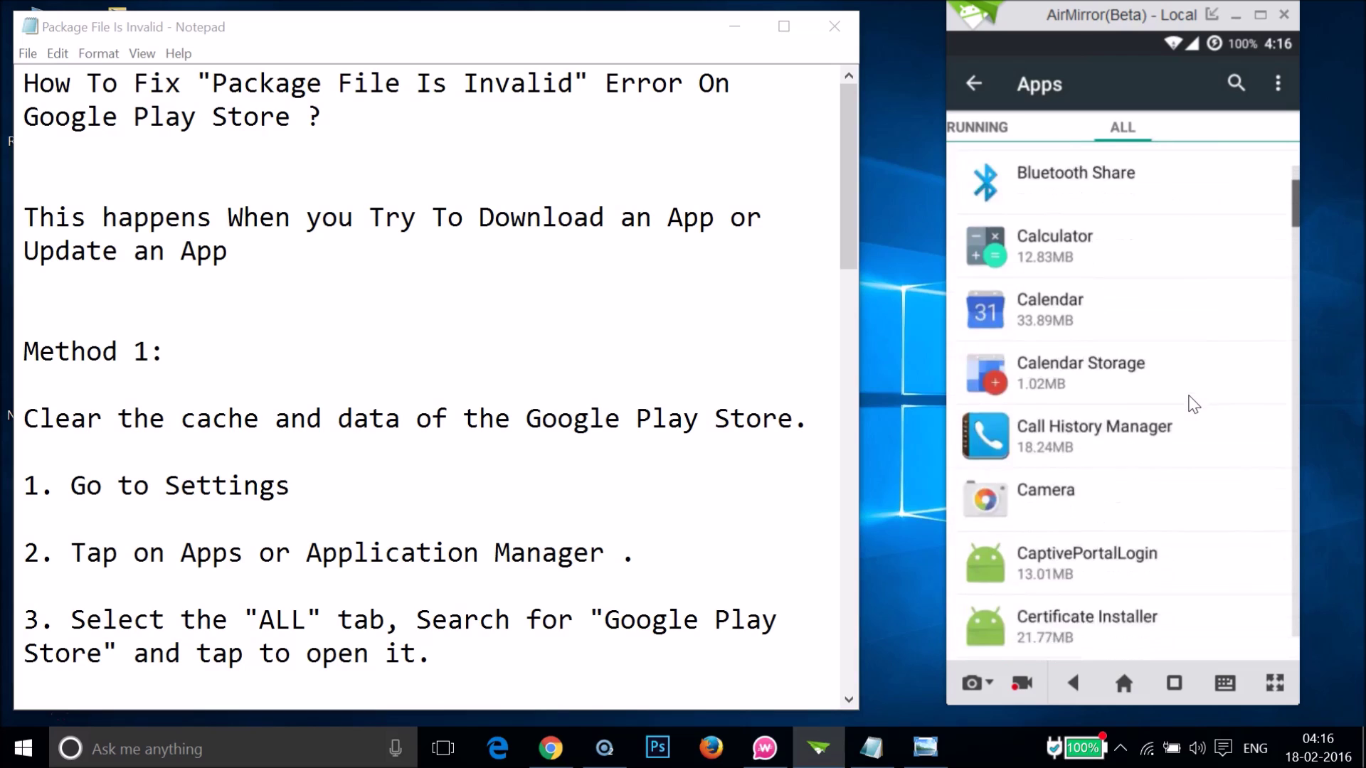
{"action": "scroll", "coordinate": [1193, 403], "scroll_direction": "down", "scroll_amount": 15}
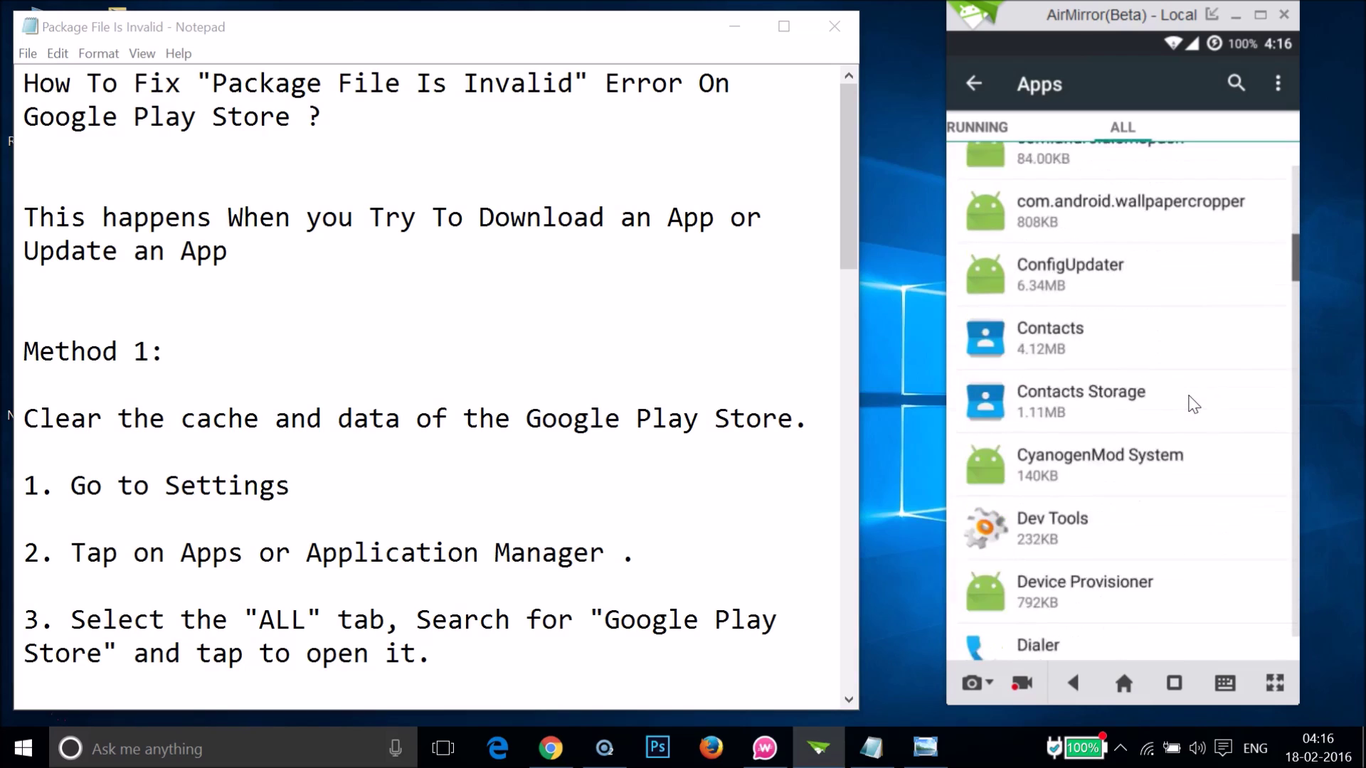
{"action": "scroll", "coordinate": [1193, 403], "scroll_direction": "down", "scroll_amount": 10}
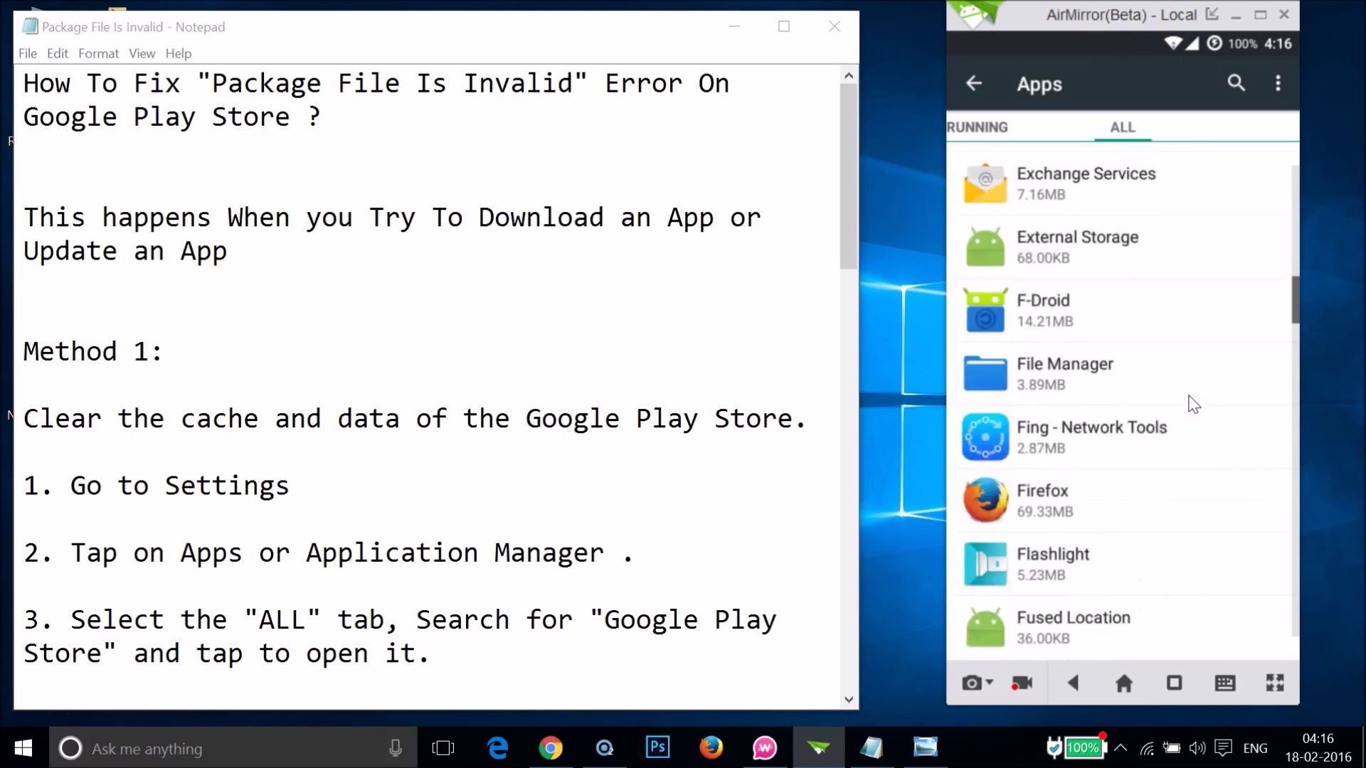
{"action": "scroll", "coordinate": [1193, 404], "scroll_direction": "down", "scroll_amount": 10}
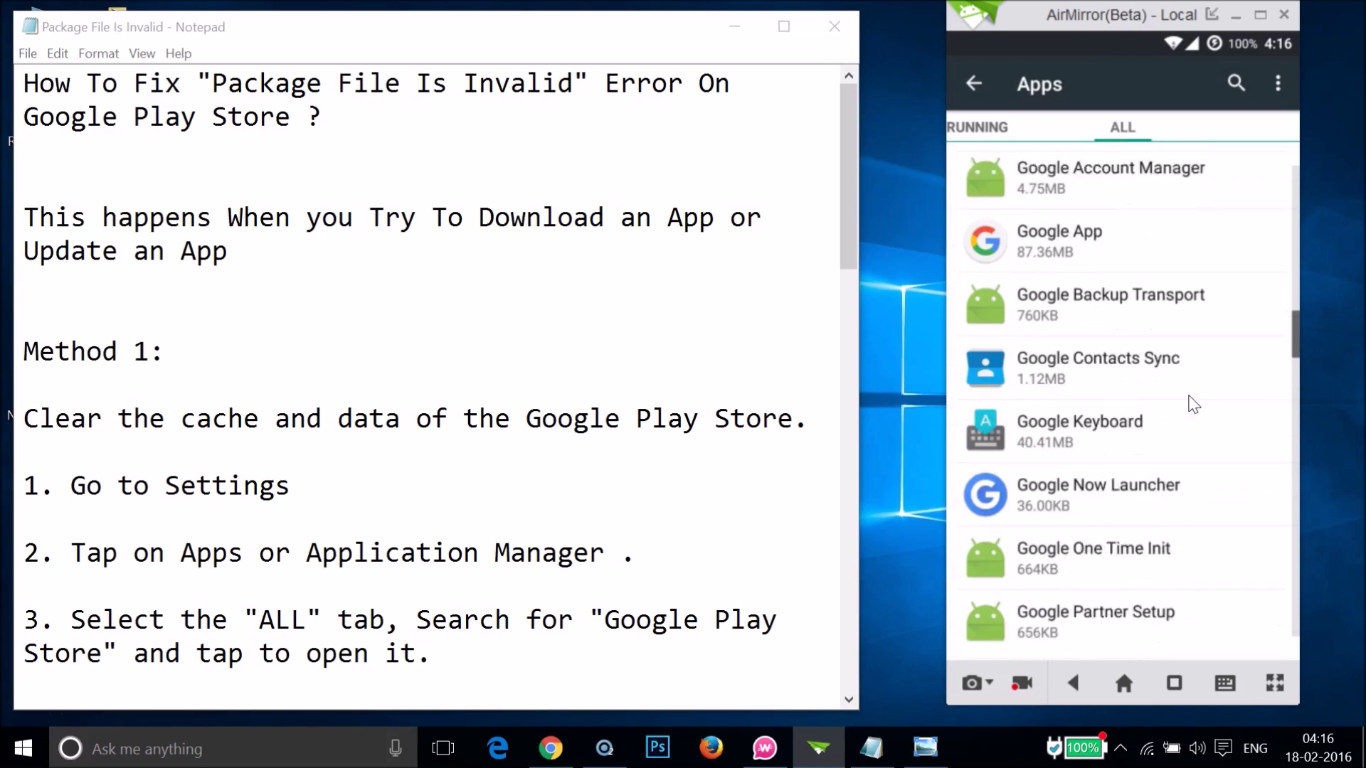
{"action": "scroll", "coordinate": [1193, 403], "scroll_direction": "down", "scroll_amount": 4}
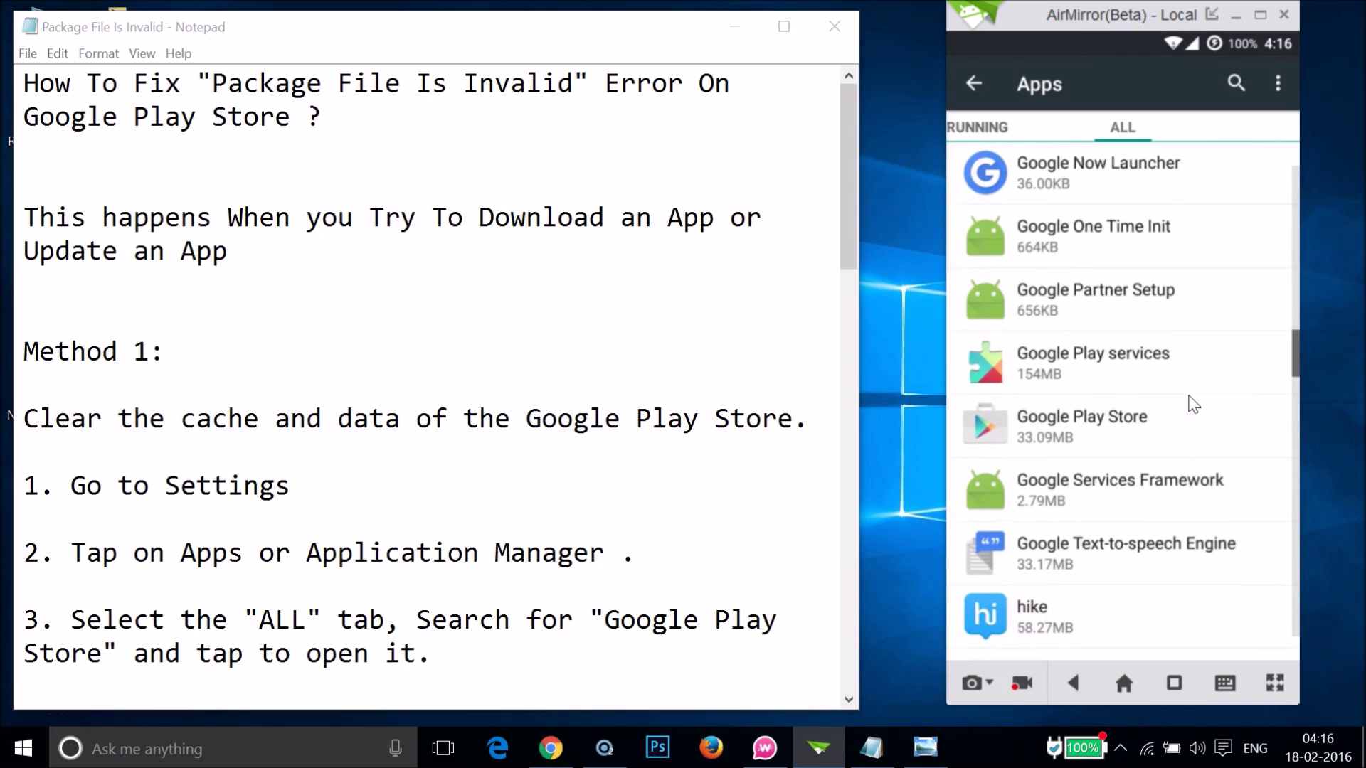
{"action": "left_click", "coordinate": [1126, 427]}
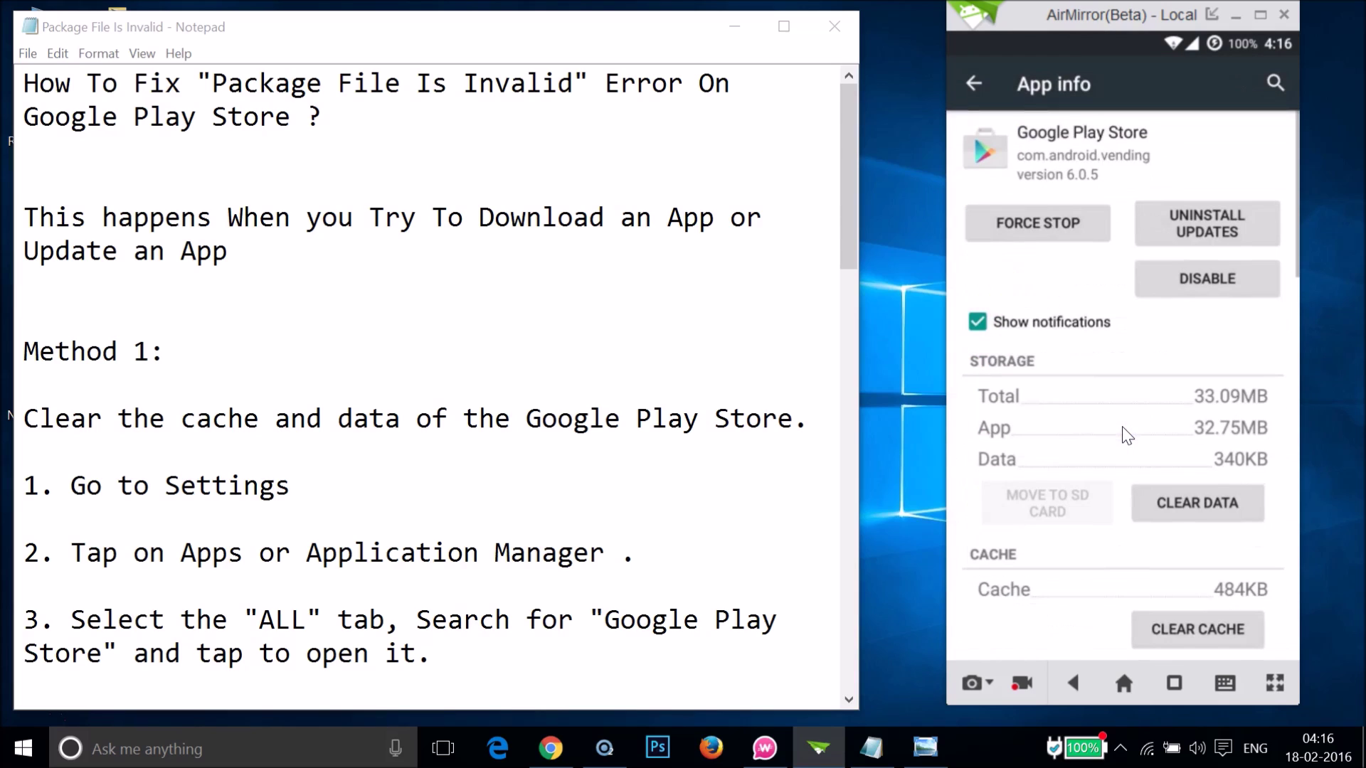
Clear the Google Play Store's data and return to the phone's home screen.
{"action": "left_click", "coordinate": [1192, 502]}
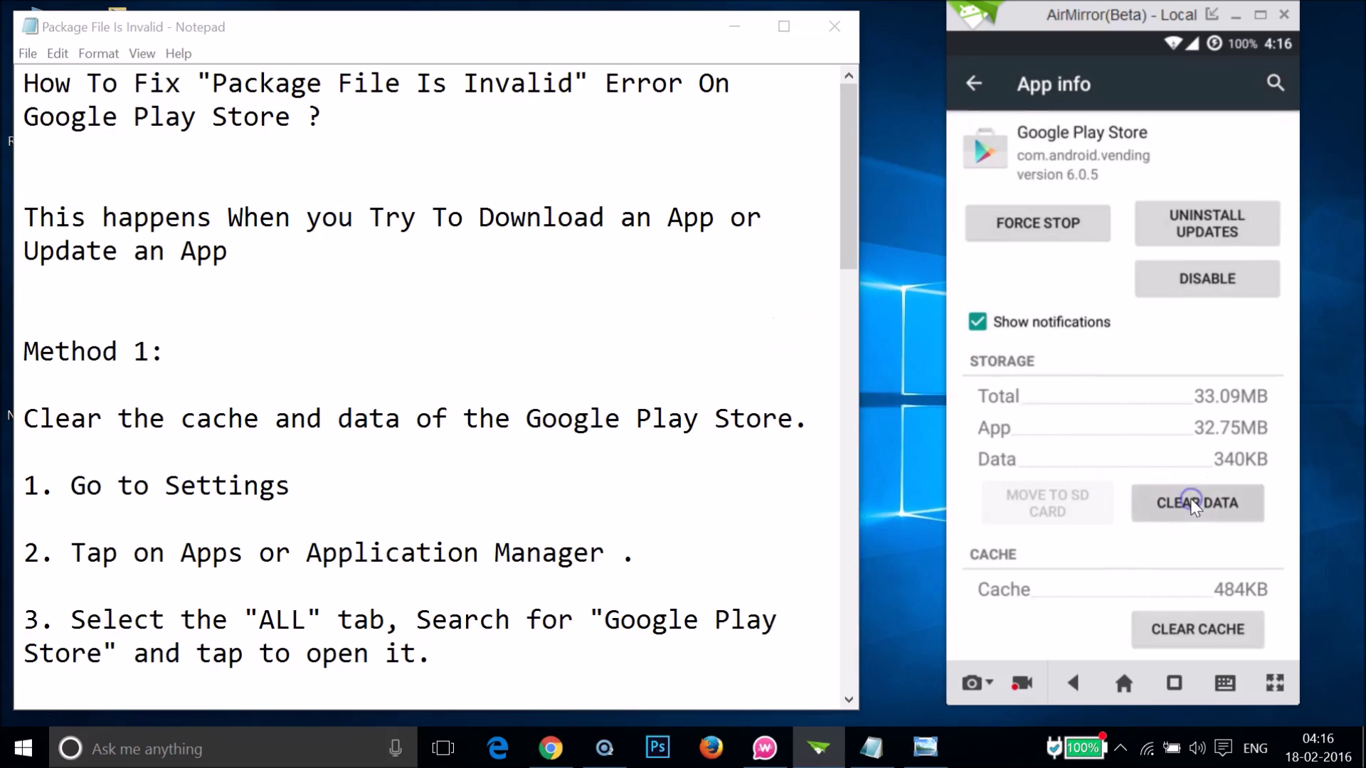
{"action": "left_click", "coordinate": [1226, 435]}
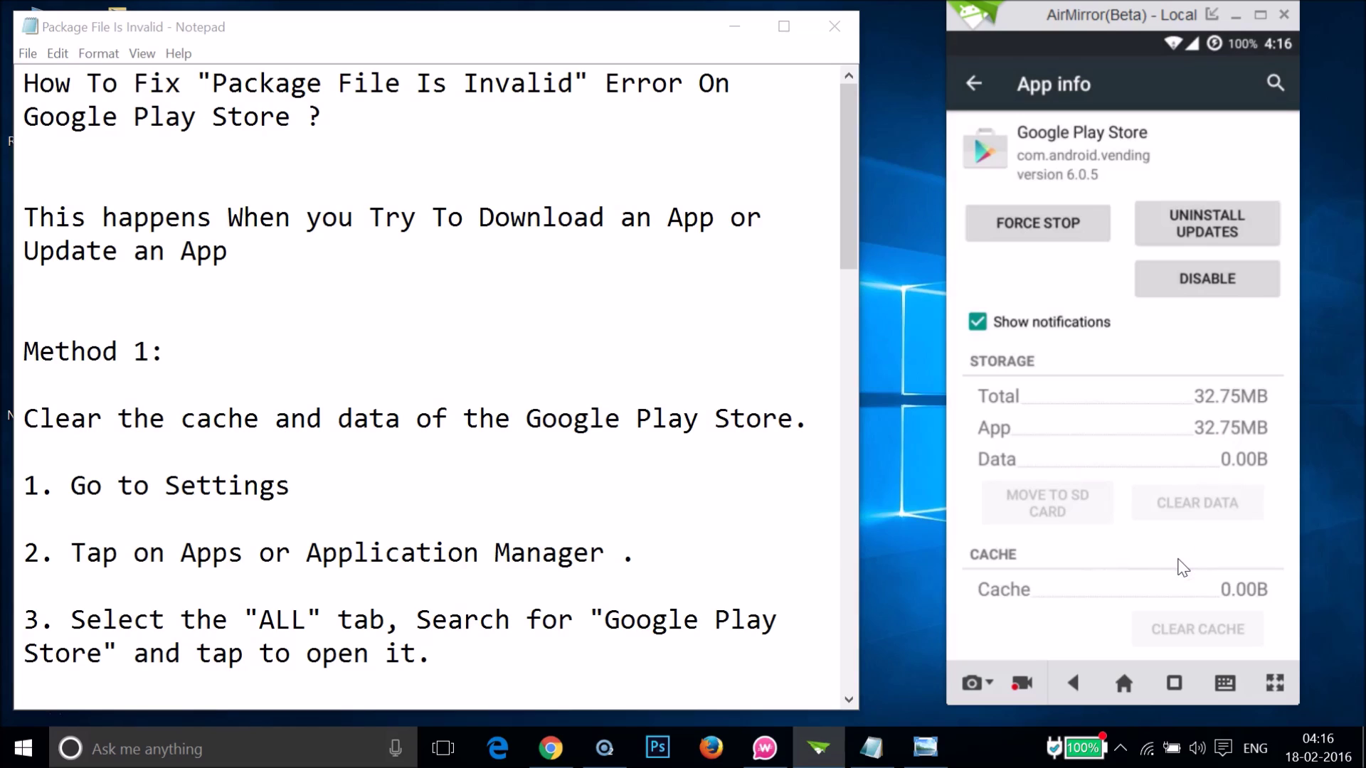
{"action": "key", "text": "Escape"}
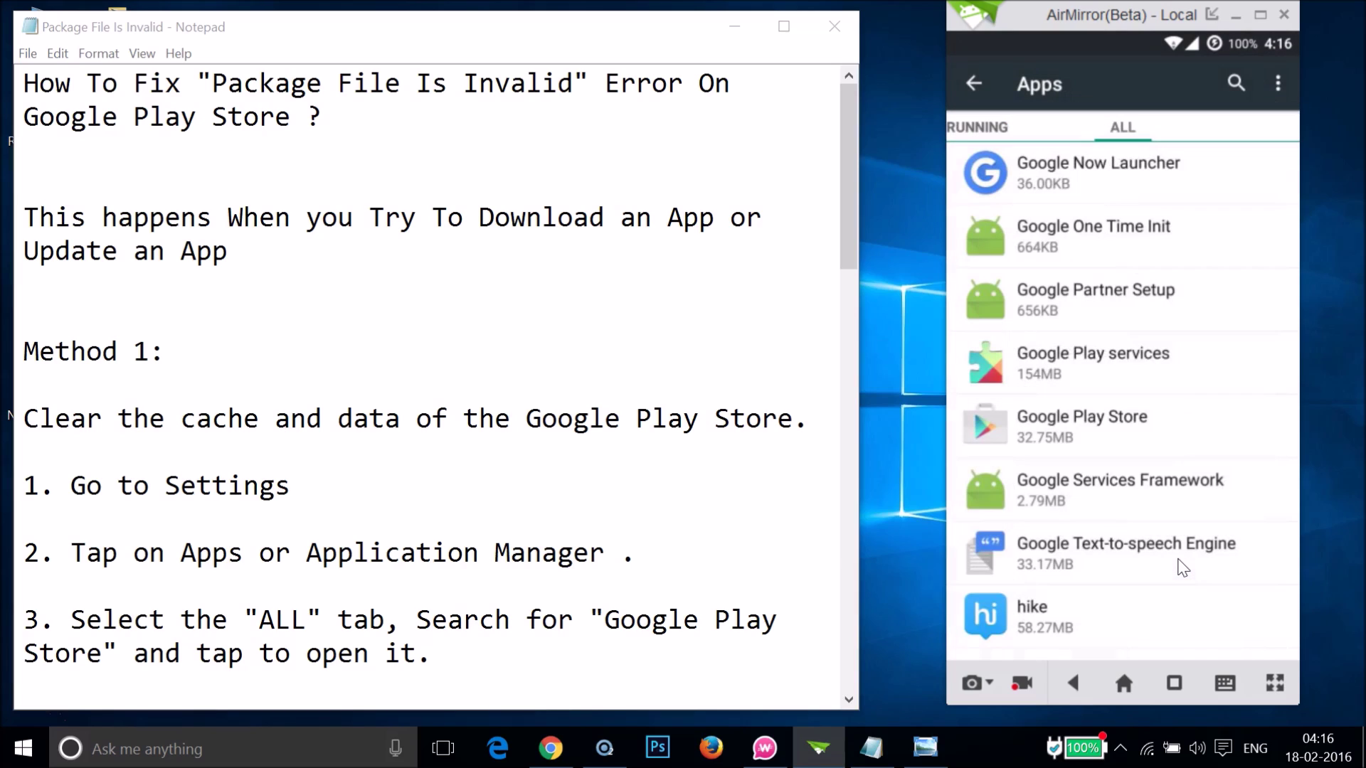
{"action": "key", "text": "Escape"}
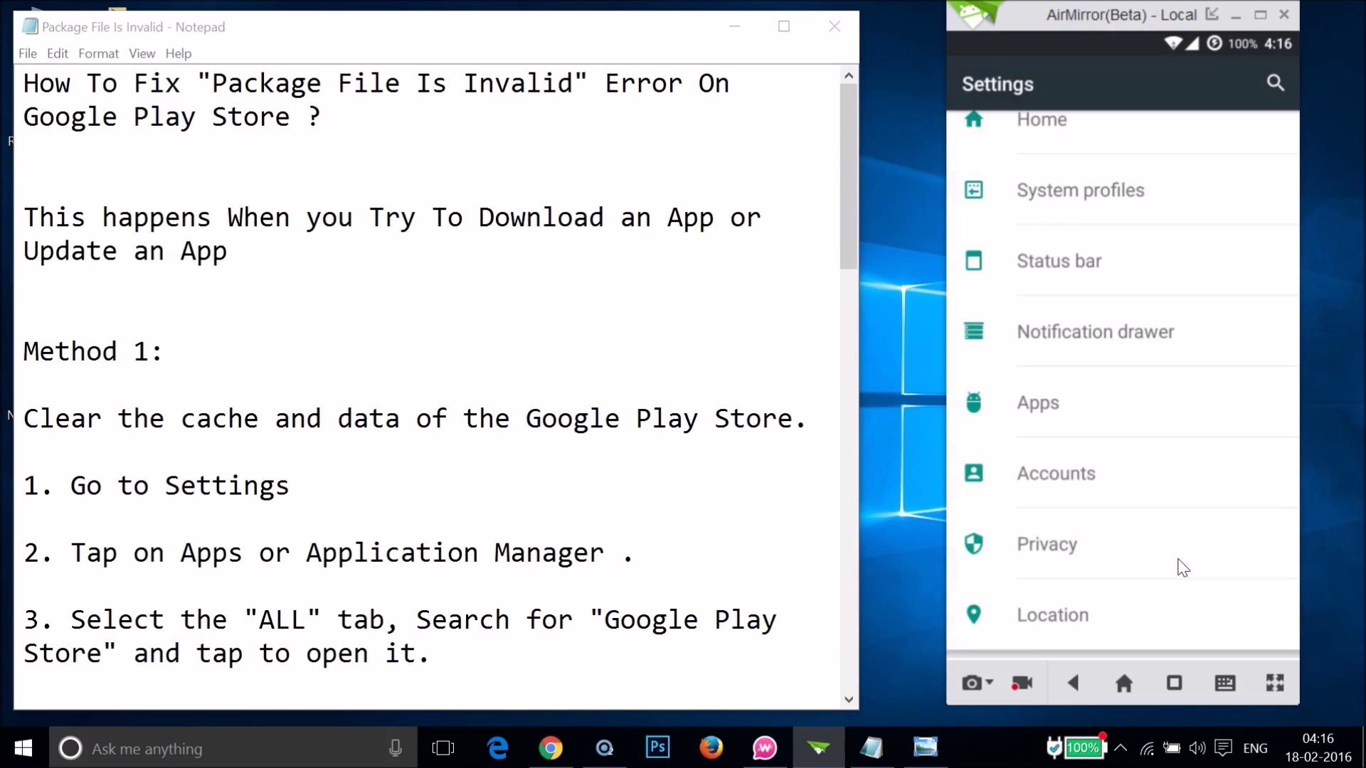
{"action": "key", "text": "Escape"}
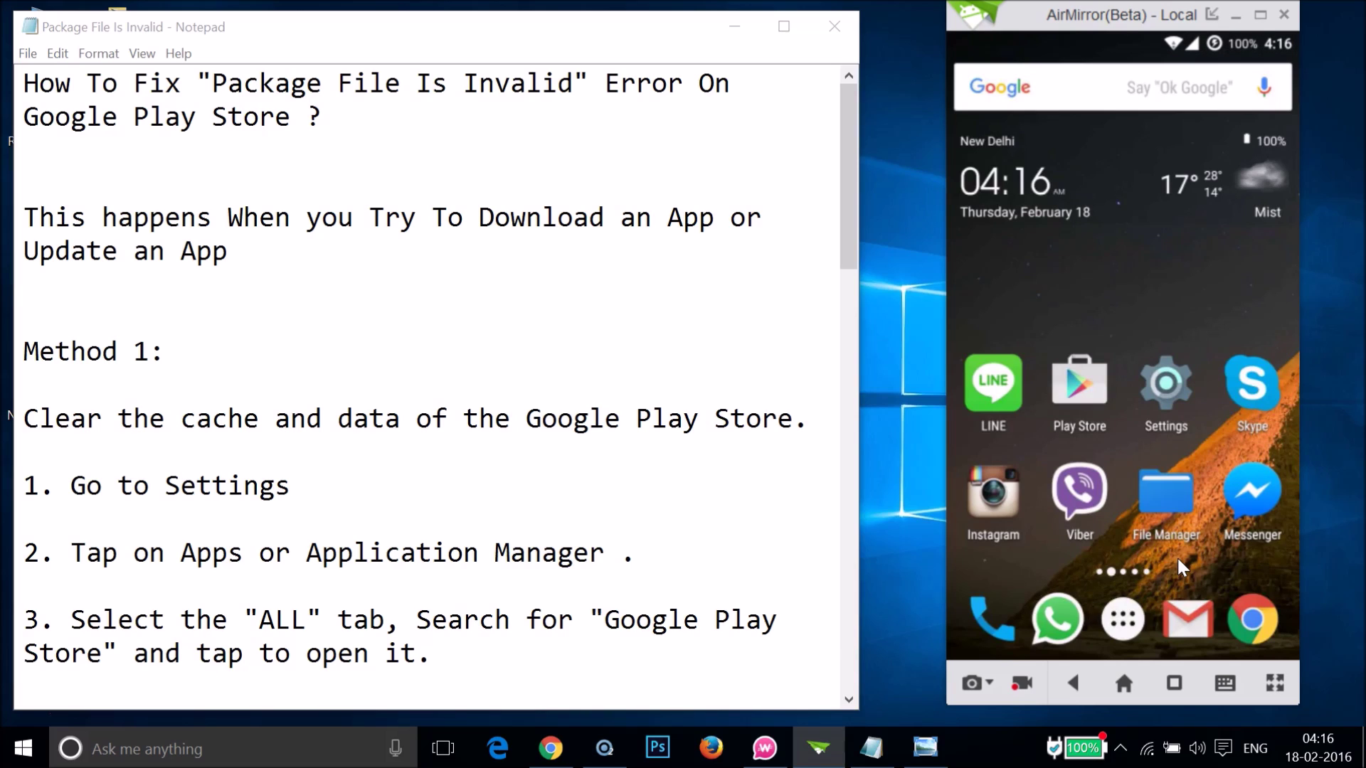
Read the remaining Method 1 instructions and Method 2 in the notes, about clearing the updated app's own data and cache.
{"action": "left_click", "coordinate": [501, 330]}
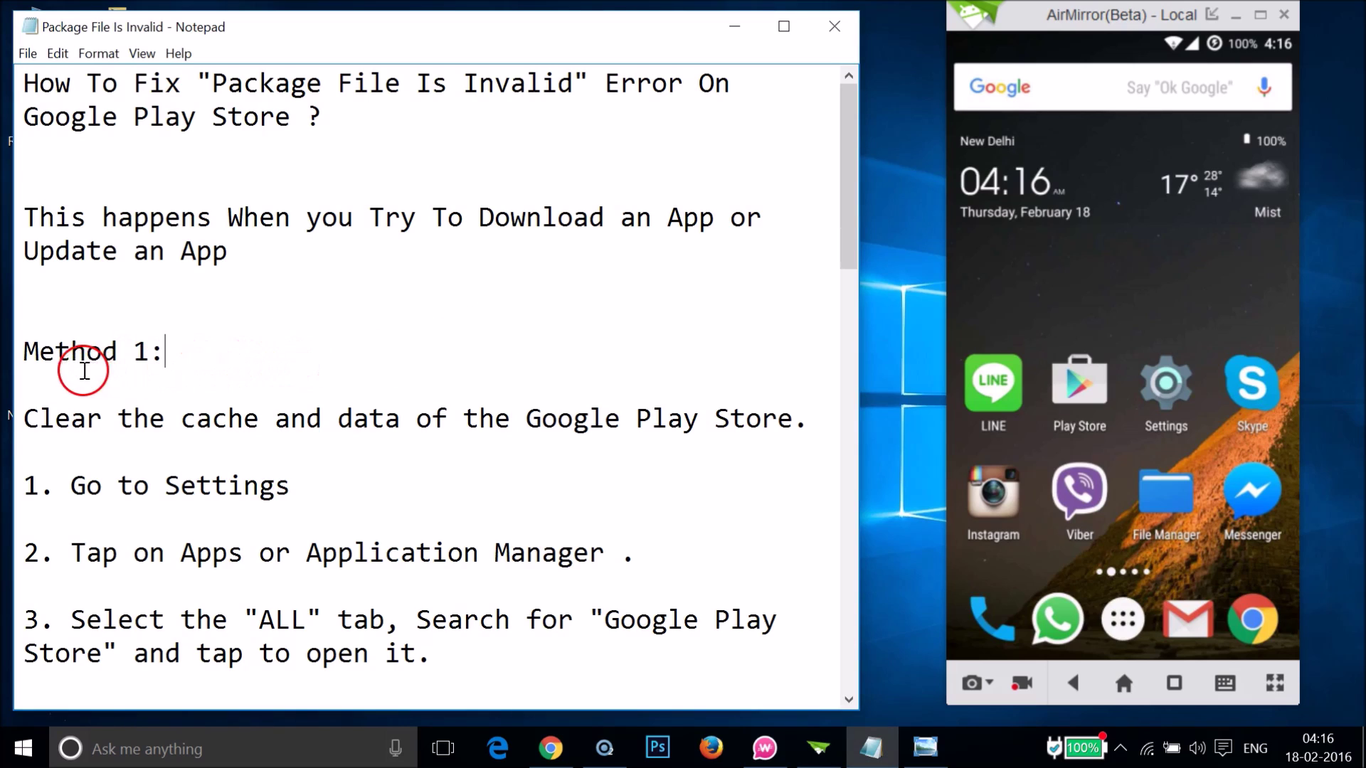
{"action": "scroll", "coordinate": [418, 351], "scroll_direction": "down", "scroll_amount": 4}
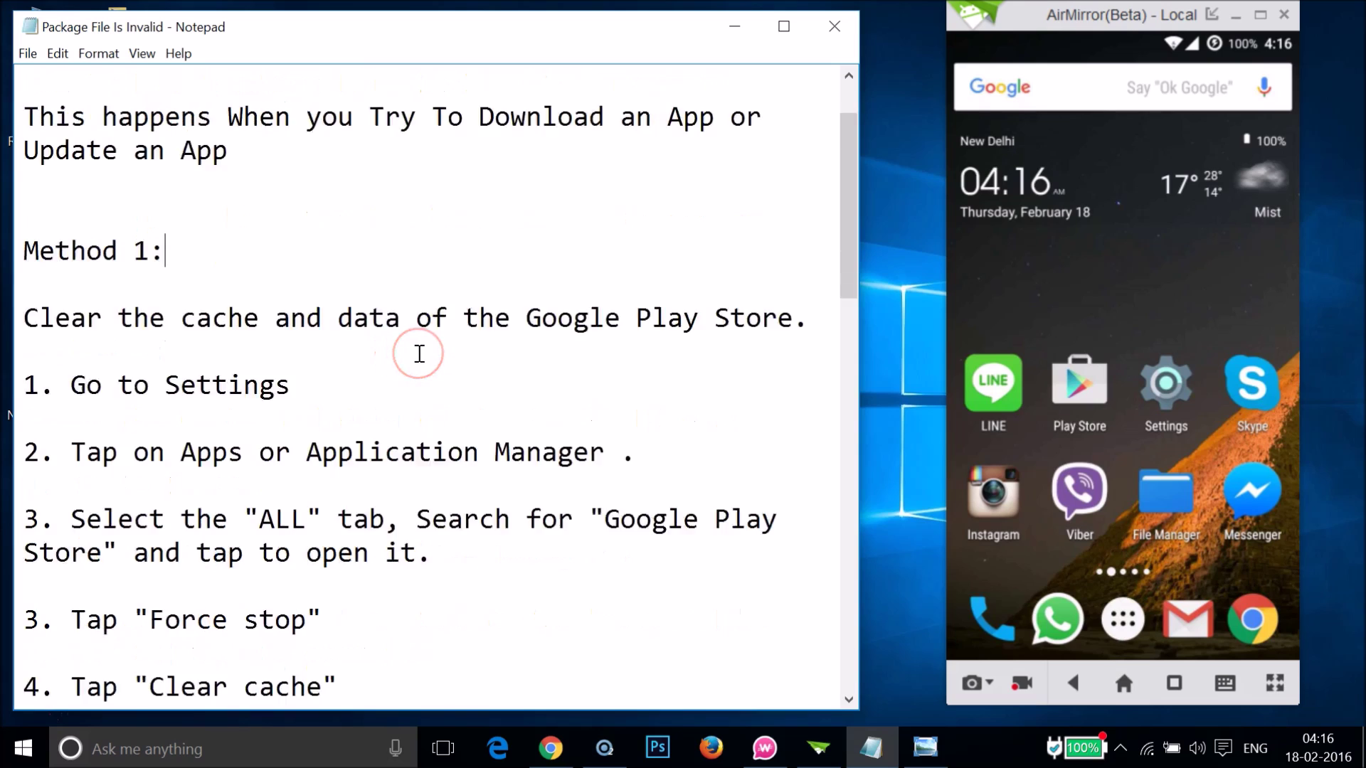
{"action": "scroll", "coordinate": [420, 353], "scroll_direction": "down", "scroll_amount": 3}
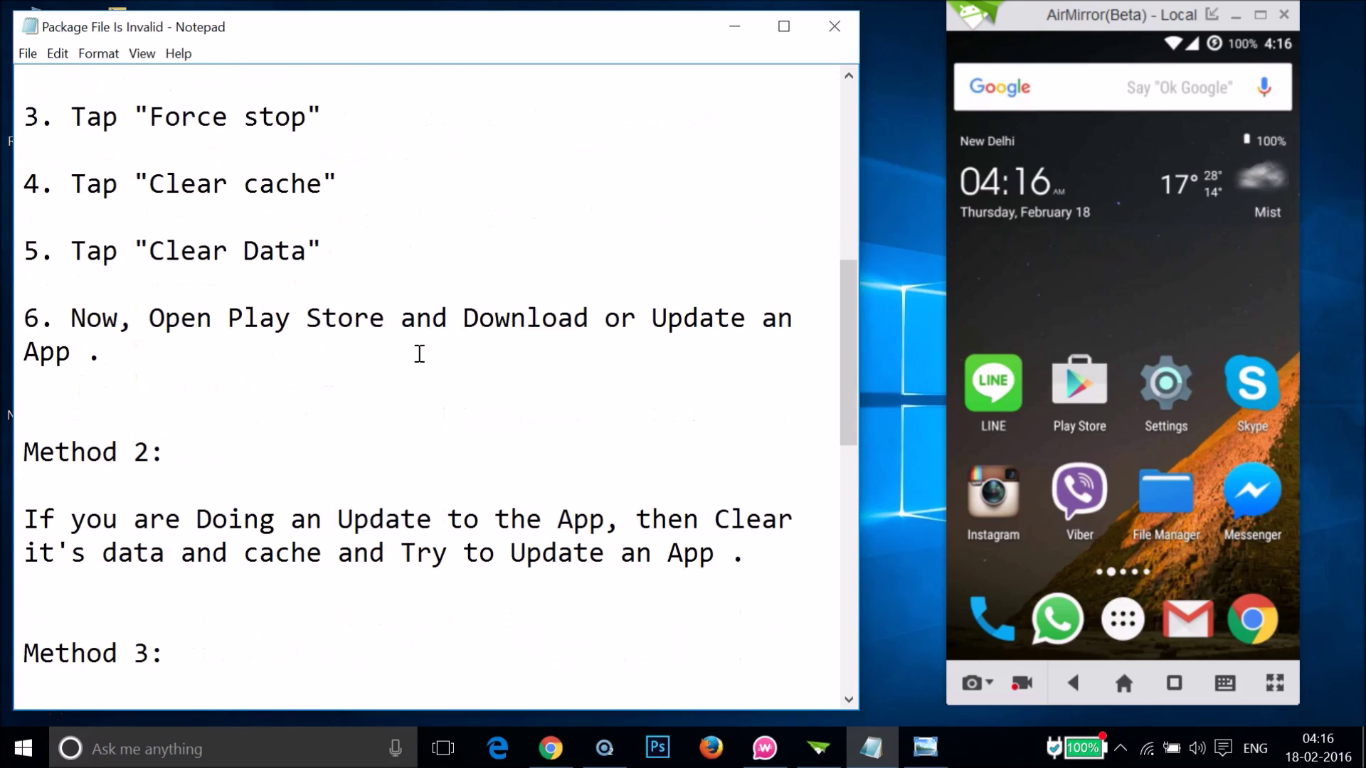
{"action": "scroll", "coordinate": [420, 354], "scroll_direction": "down", "scroll_amount": 1}
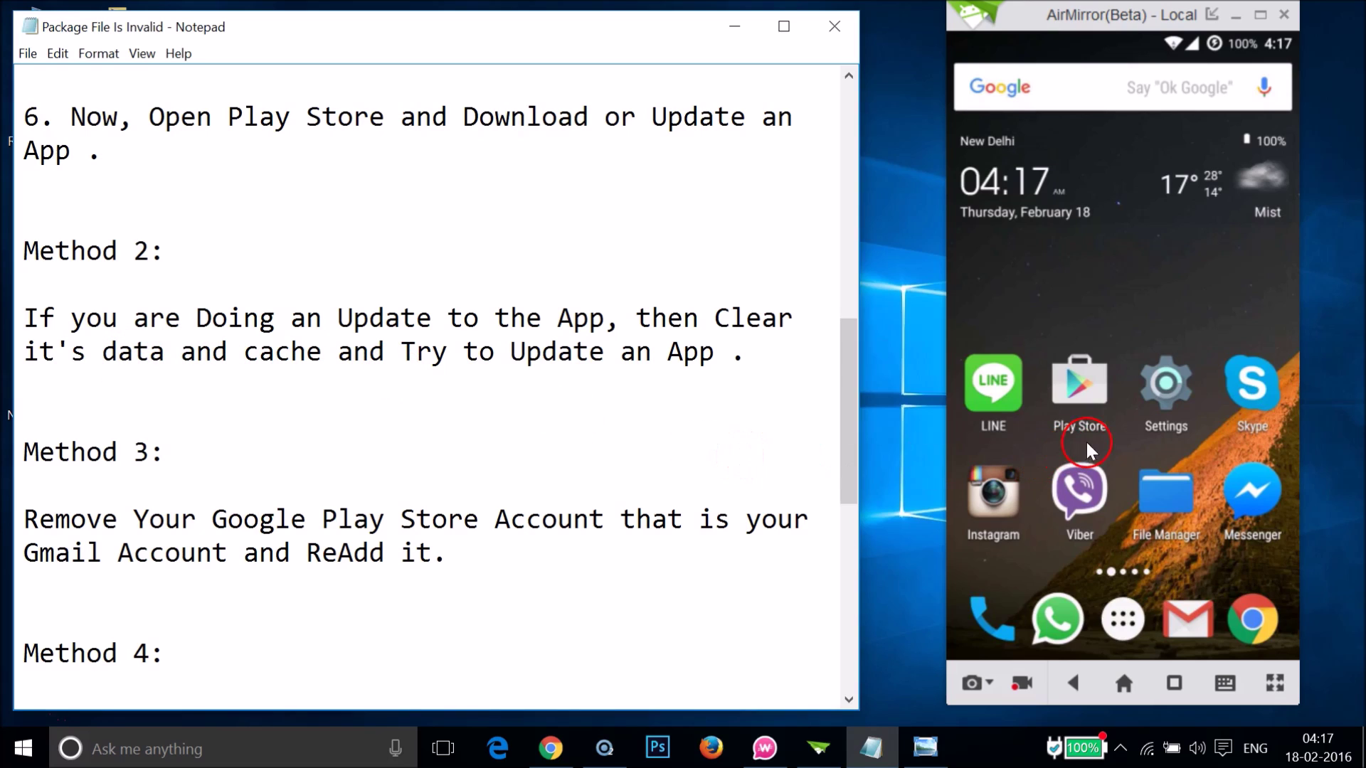
Go back into the phone's Settings and show ALL installed apps in the Apps section.
{"action": "left_click", "coordinate": [1171, 402]}
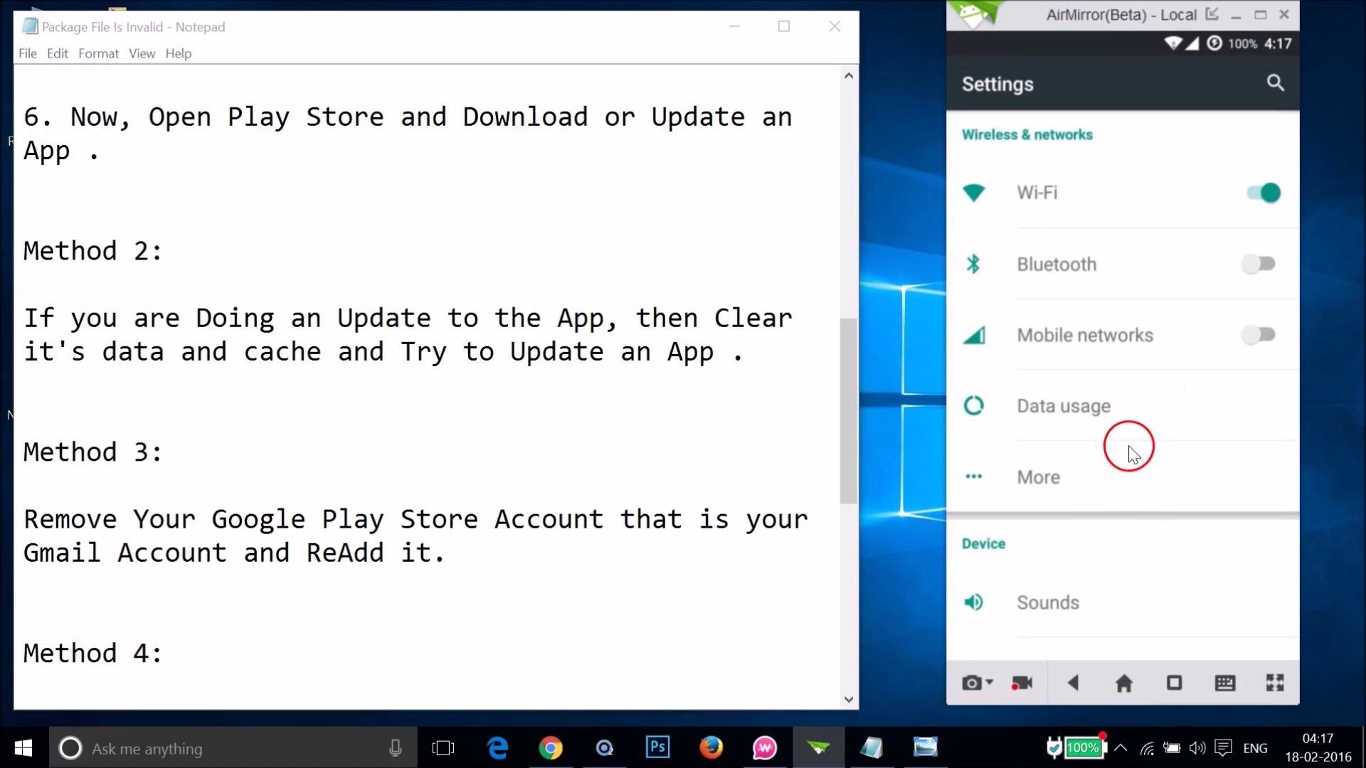
{"action": "scroll", "coordinate": [1134, 455], "scroll_direction": "down", "scroll_amount": 5}
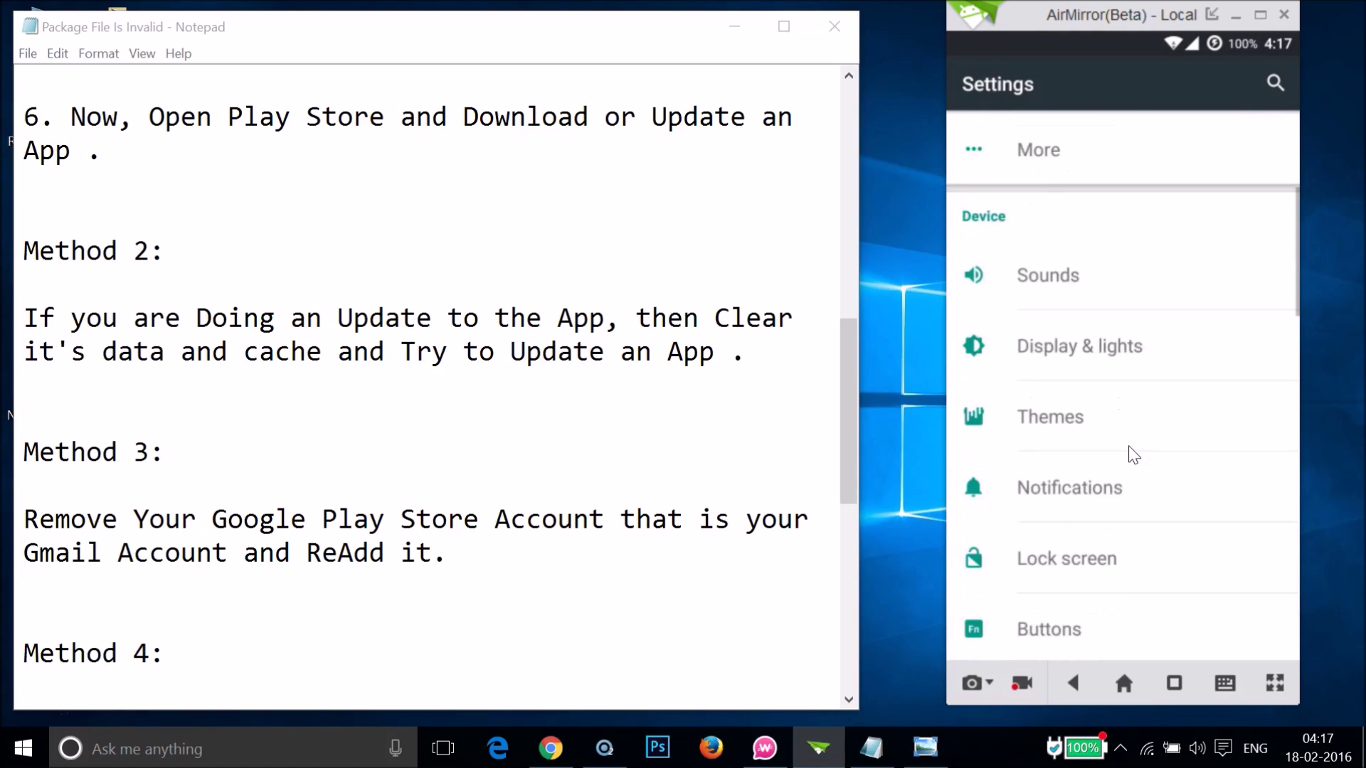
{"action": "scroll", "coordinate": [1133, 456], "scroll_direction": "down", "scroll_amount": 10}
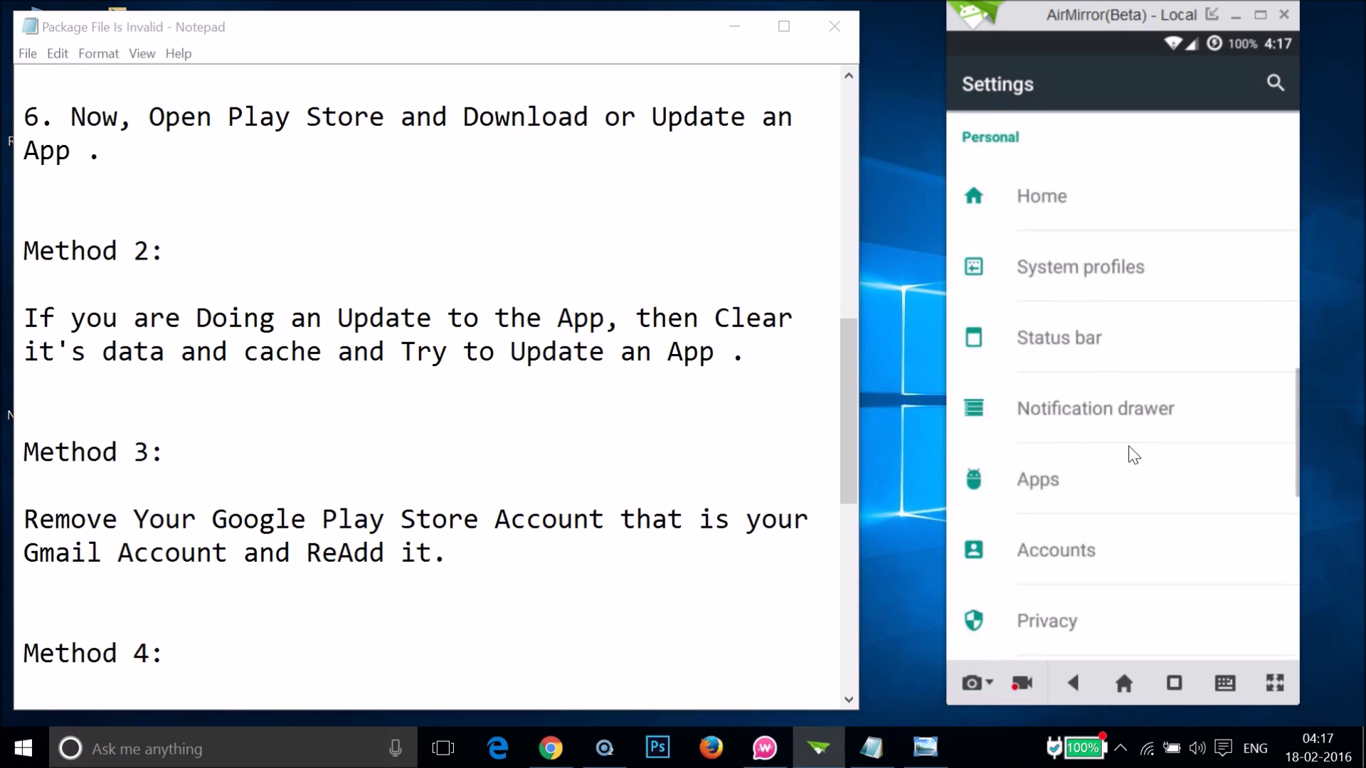
{"action": "scroll", "coordinate": [1133, 456], "scroll_direction": "down", "scroll_amount": 1}
{"action": "left_click", "coordinate": [1074, 427]}
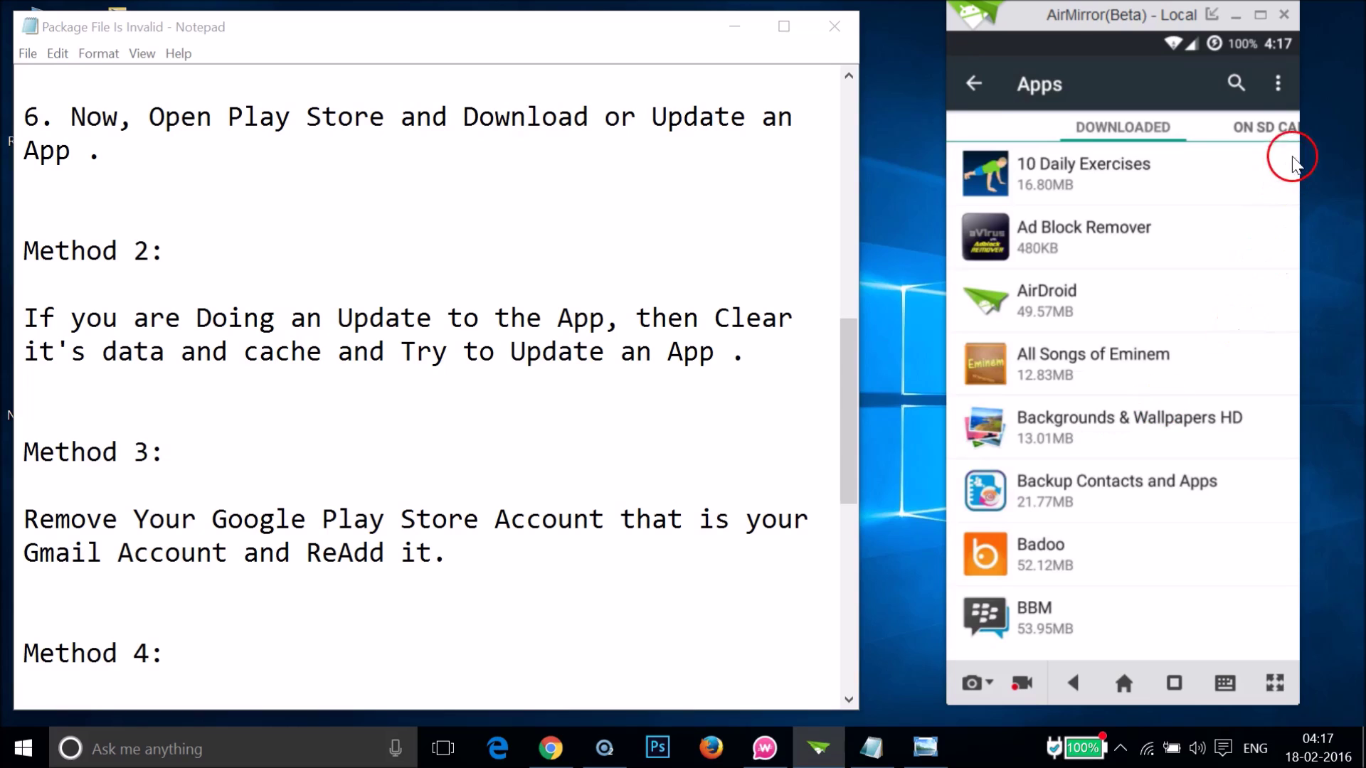
{"action": "left_click", "coordinate": [1284, 128]}
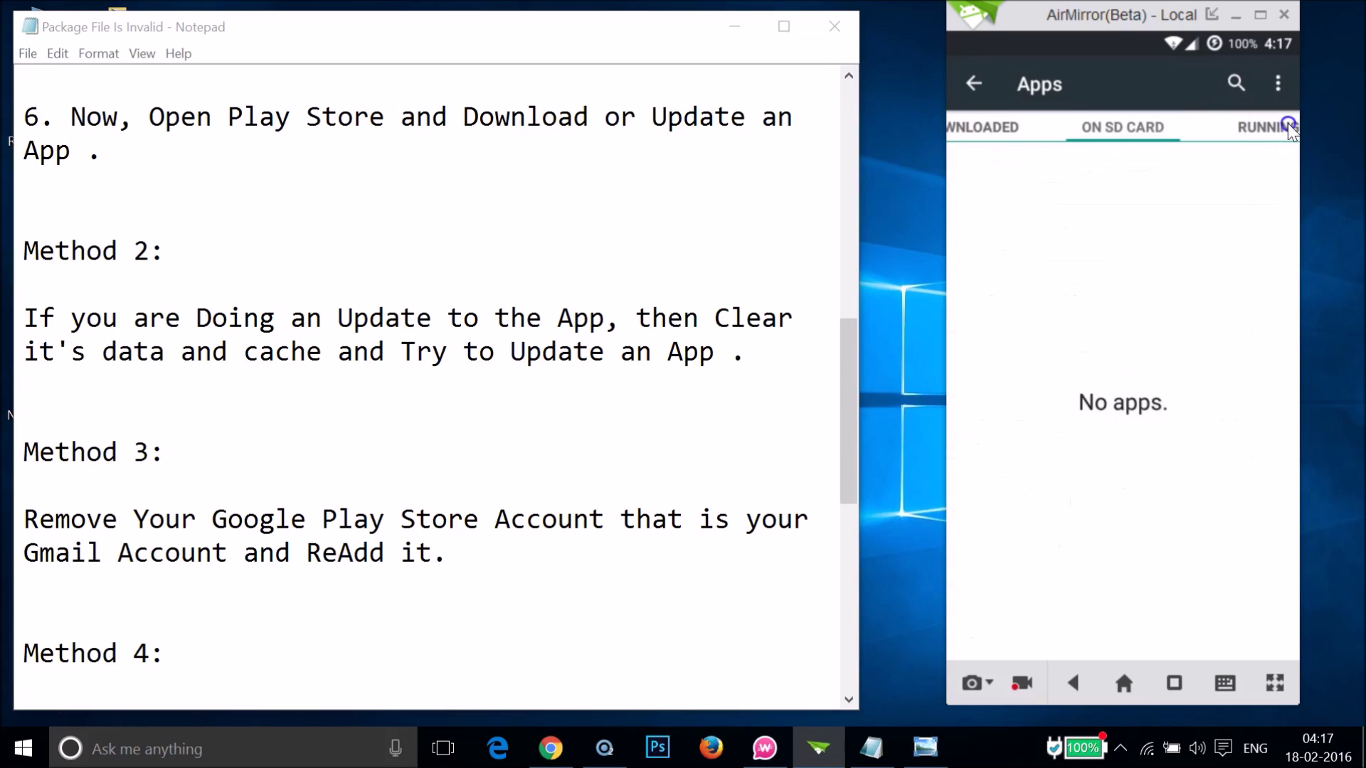
{"action": "left_click", "coordinate": [1285, 129]}
{"action": "left_click", "coordinate": [1285, 131]}
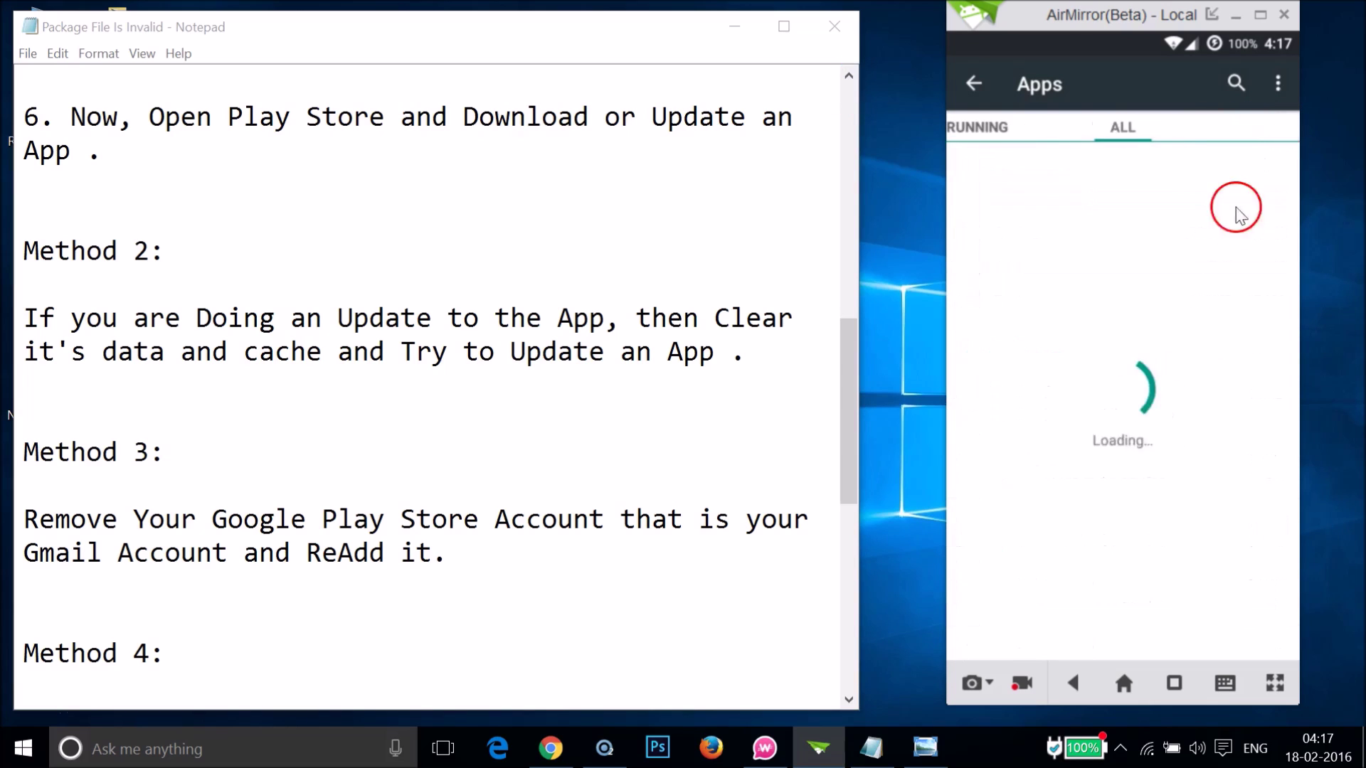
Open the App info page of Backup Contacts and Apps from the list of all apps.
{"action": "scroll", "coordinate": [1236, 262], "scroll_direction": "down", "scroll_amount": 4}
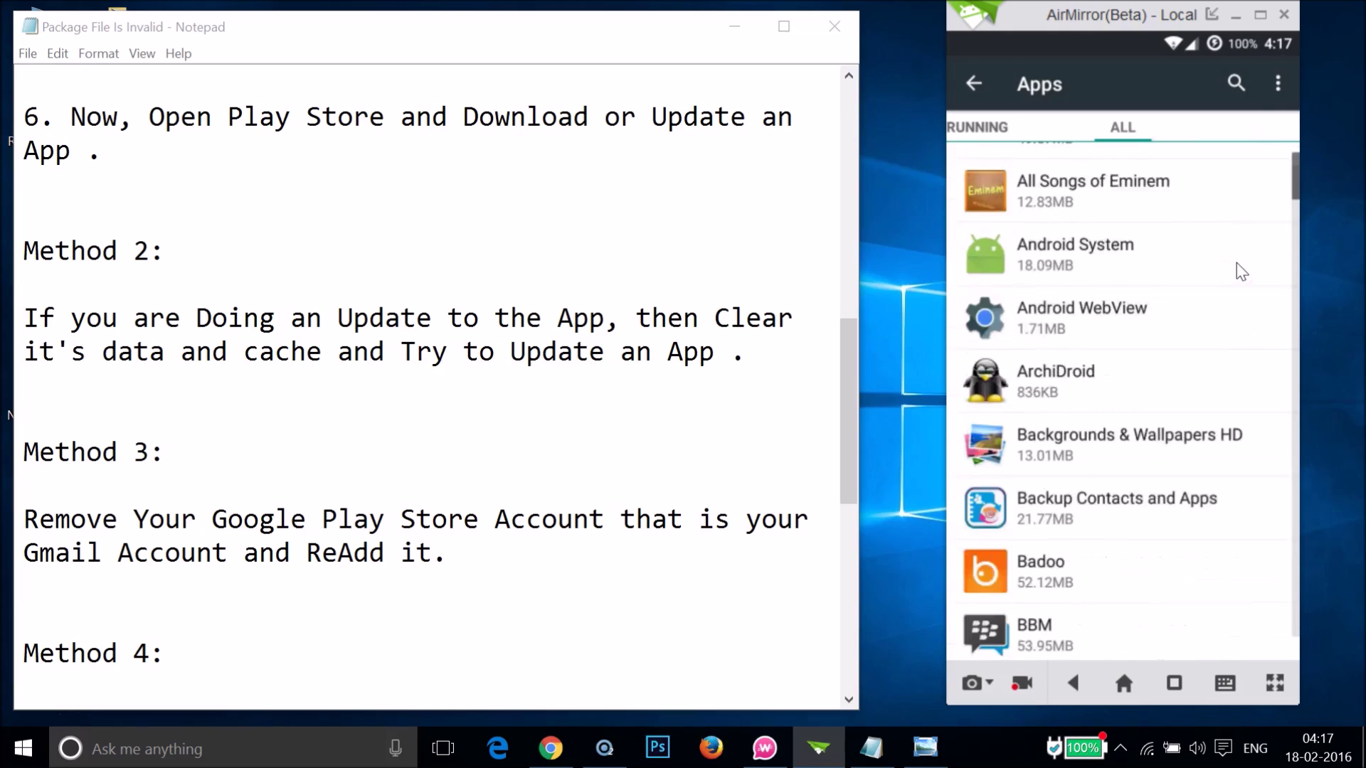
{"action": "scroll", "coordinate": [1237, 263], "scroll_direction": "up", "scroll_amount": 2}
{"action": "scroll", "coordinate": [1237, 263], "scroll_direction": "down", "scroll_amount": 4}
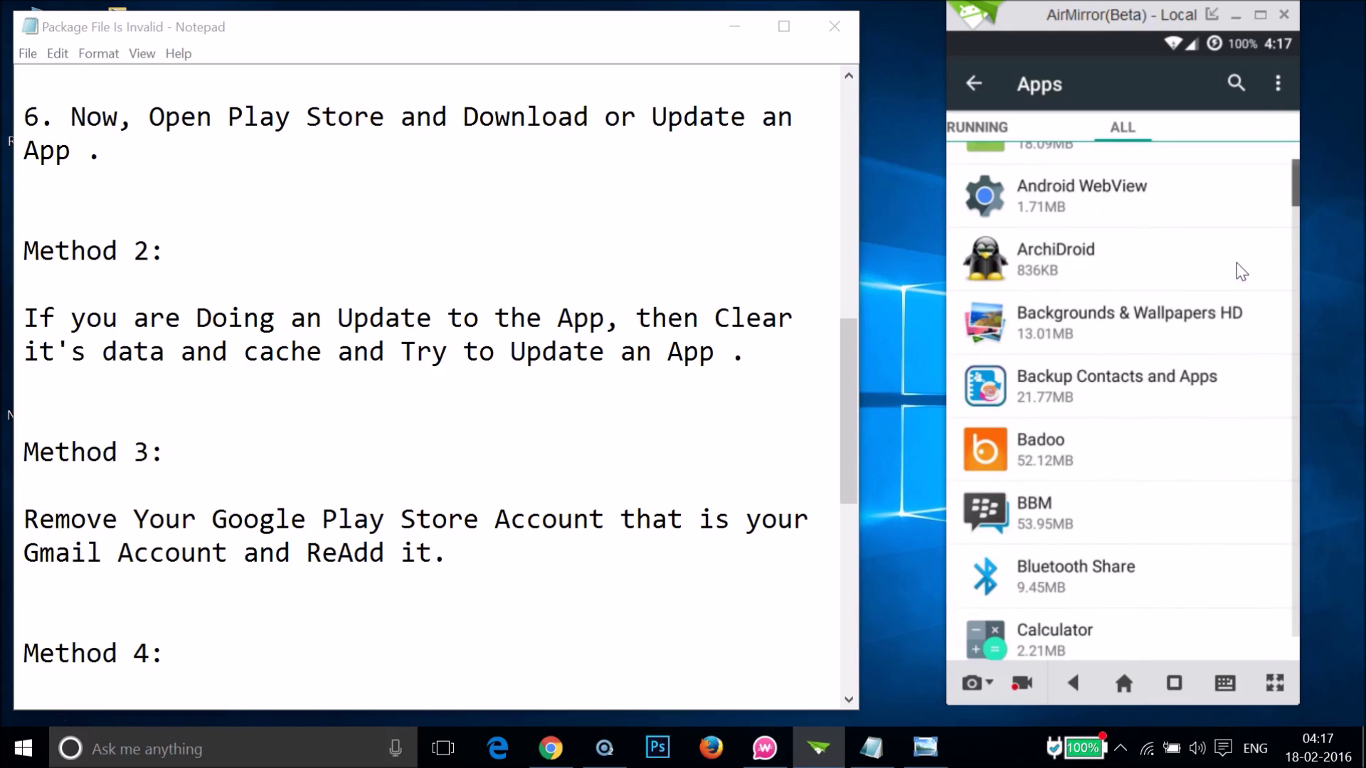
{"action": "left_click", "coordinate": [1137, 293]}
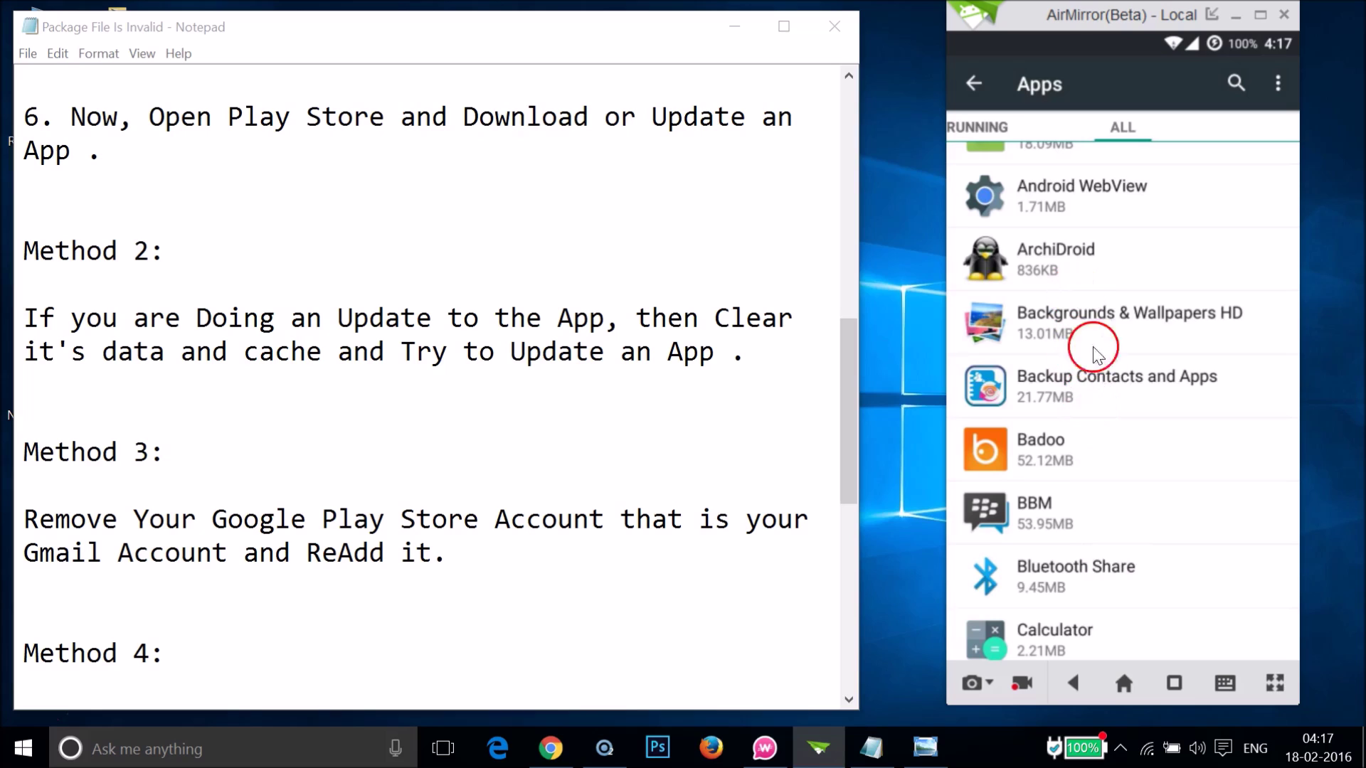
{"action": "left_click", "coordinate": [1098, 397]}
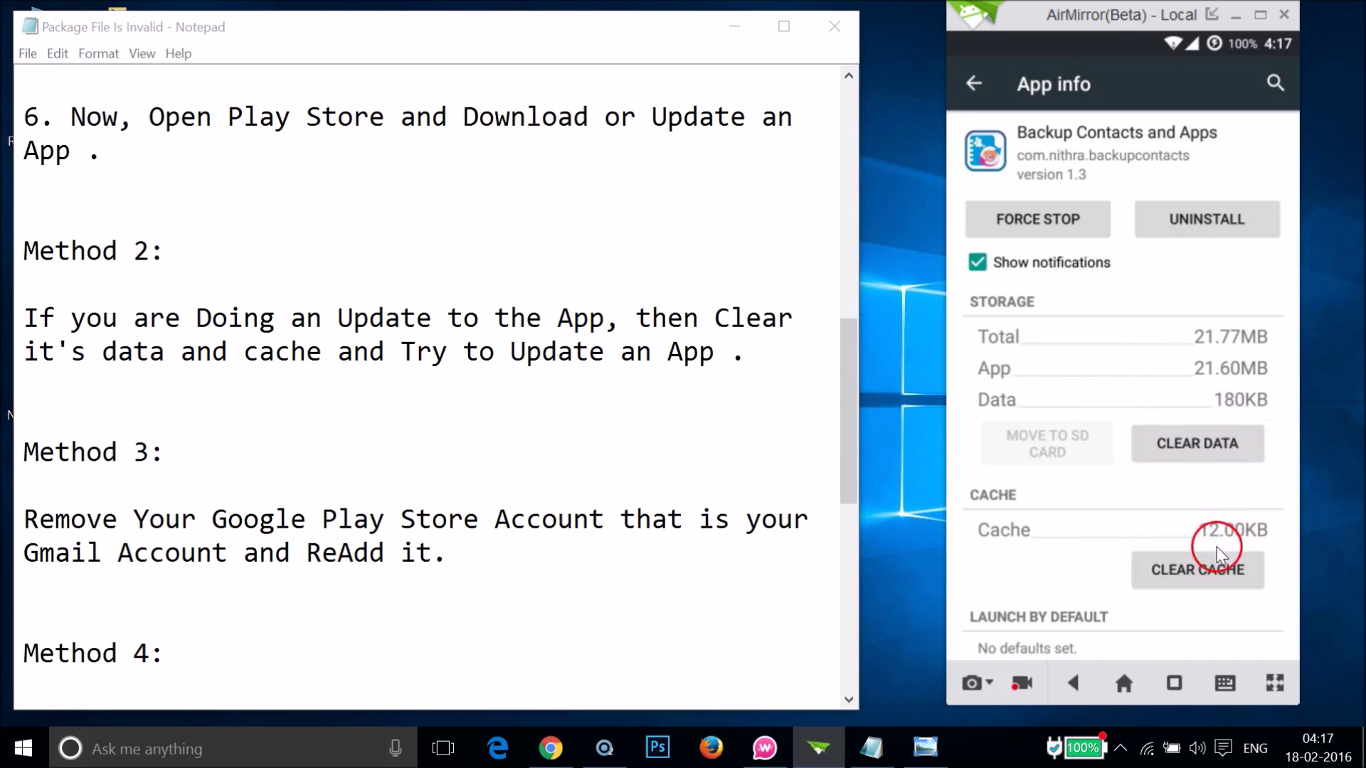
Leave the Backup Contacts and Apps info page and go back out of Settings to the phone's home screen.
{"action": "right_click", "coordinate": [1127, 497]}
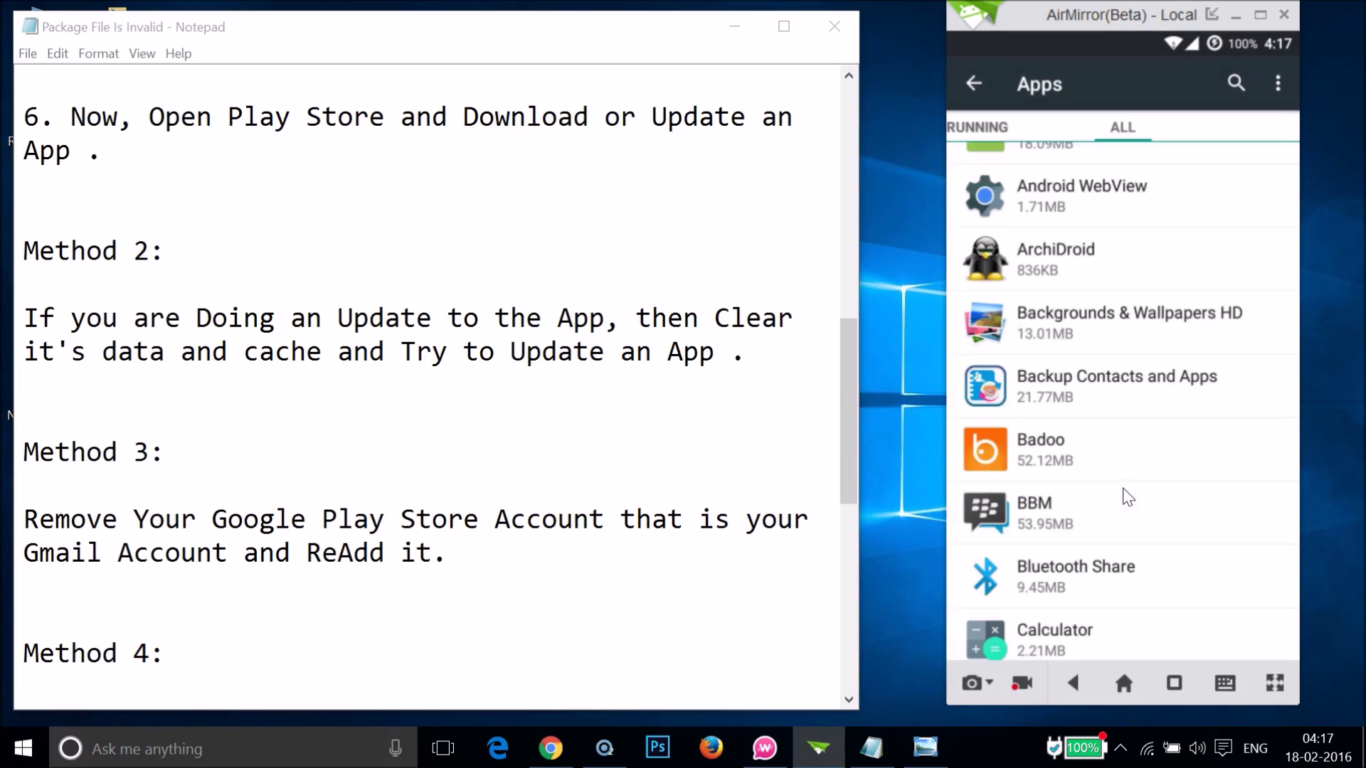
{"action": "right_click", "coordinate": [1128, 497]}
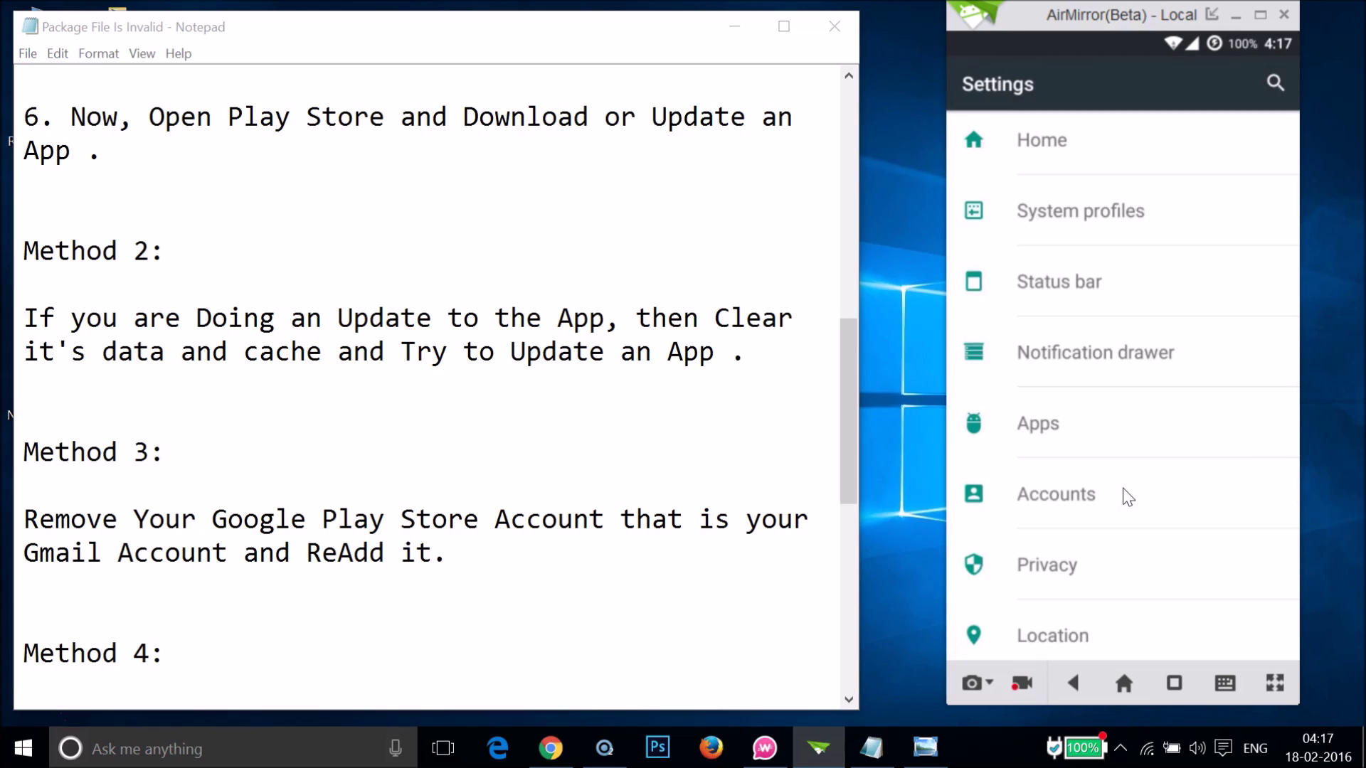
{"action": "right_click", "coordinate": [1128, 497]}
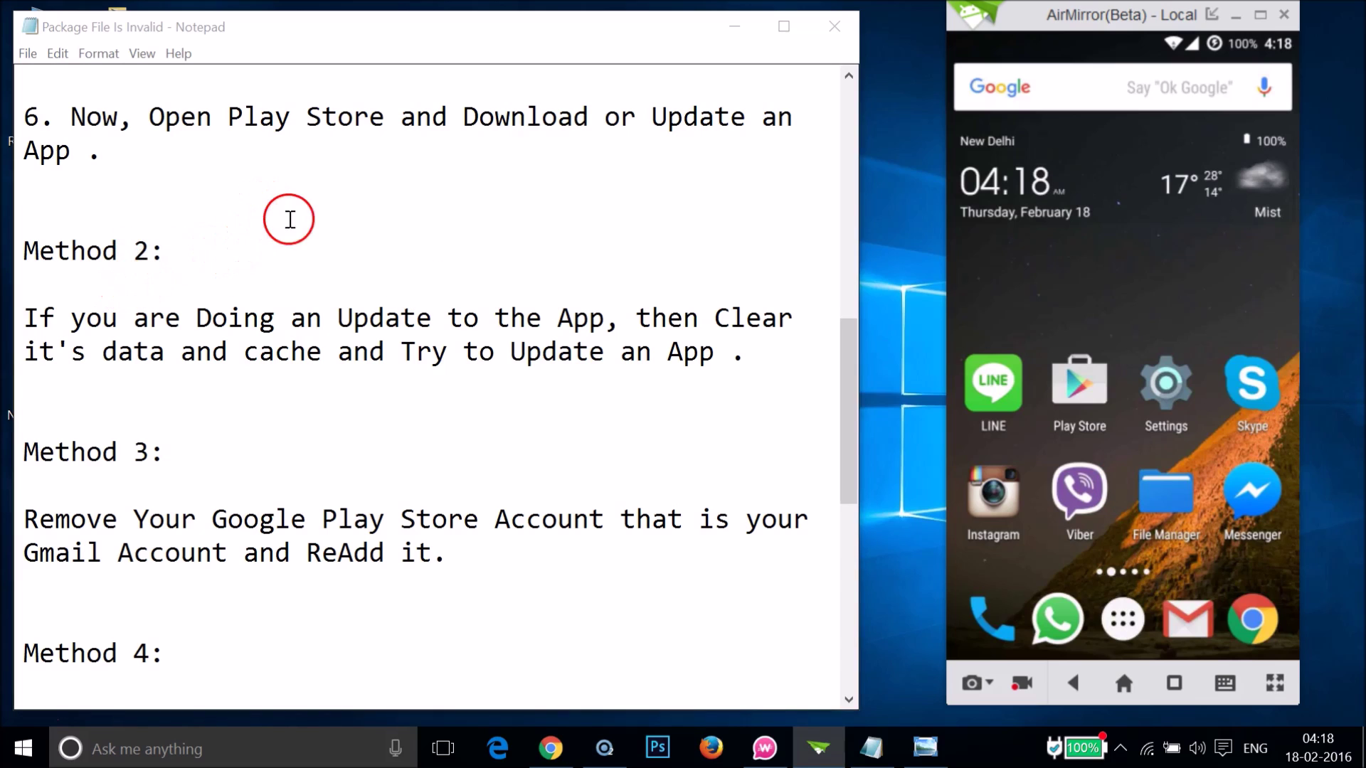
Read Method 3 in the notes, about removing and re-adding the Gmail account used for the Play Store.
{"action": "left_click", "coordinate": [383, 313]}
{"action": "scroll", "coordinate": [383, 313], "scroll_direction": "down", "scroll_amount": 2}
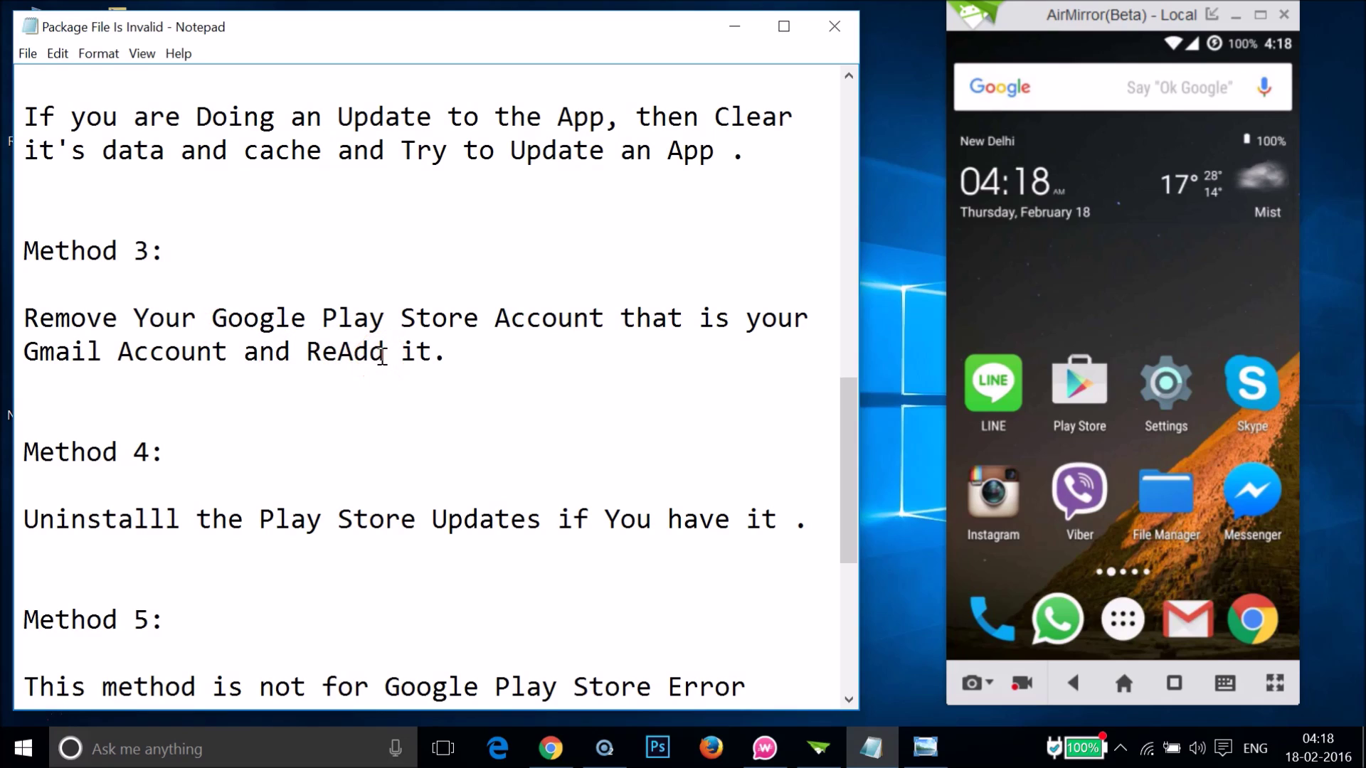
{"action": "left_click", "coordinate": [272, 359]}
{"action": "left_click", "coordinate": [499, 358]}
Open the Accounts section in the phone's Settings.
{"action": "left_click", "coordinate": [1173, 399]}
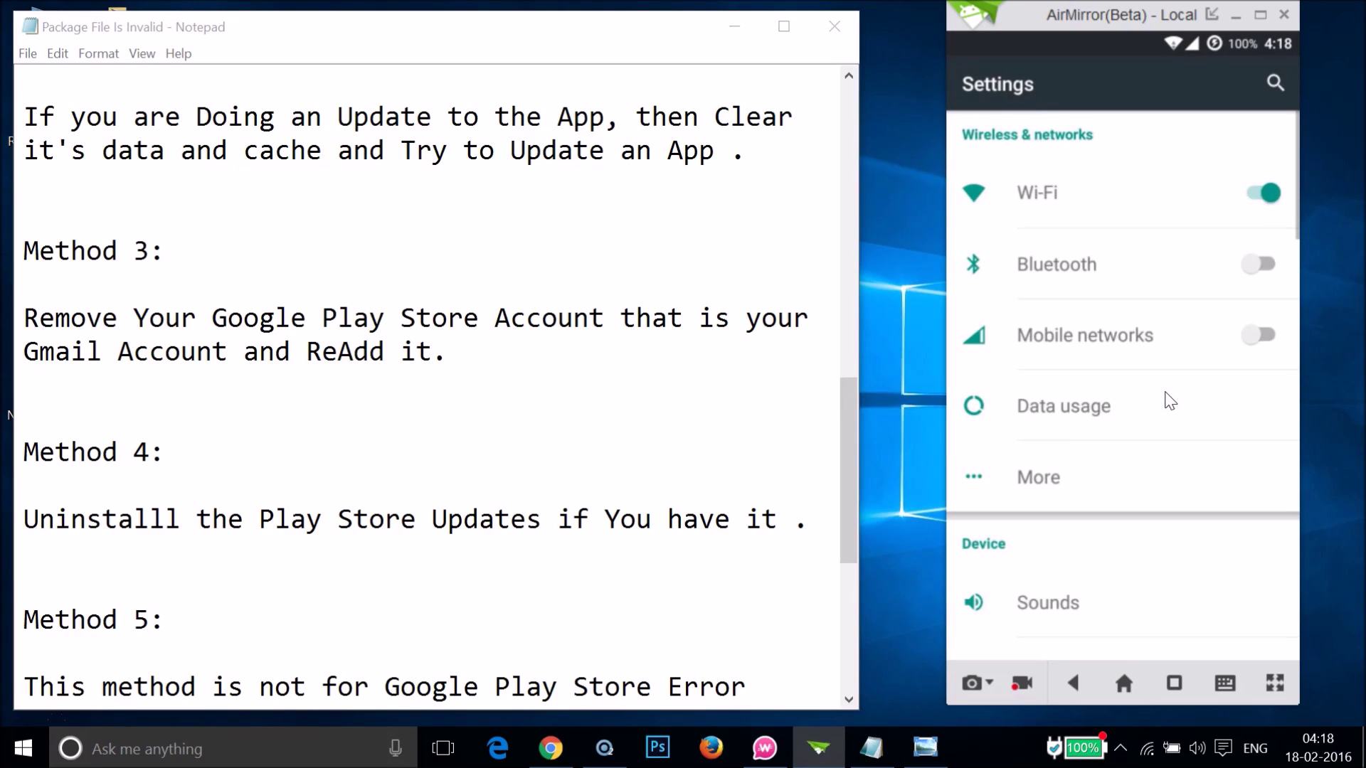
{"action": "scroll", "coordinate": [1171, 402], "scroll_direction": "down", "scroll_amount": 10}
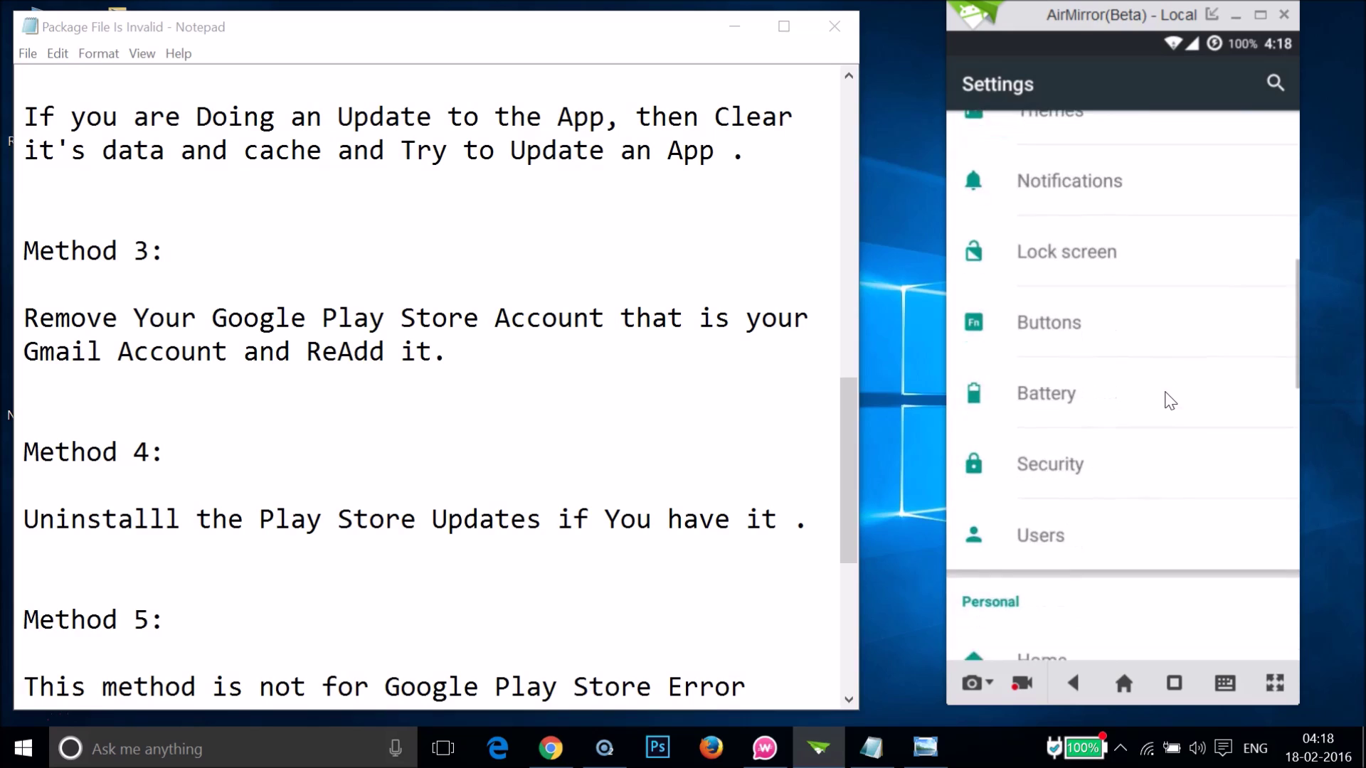
{"action": "scroll", "coordinate": [1170, 401], "scroll_direction": "down", "scroll_amount": 4}
{"action": "scroll", "coordinate": [1170, 401], "scroll_direction": "down", "scroll_amount": 4}
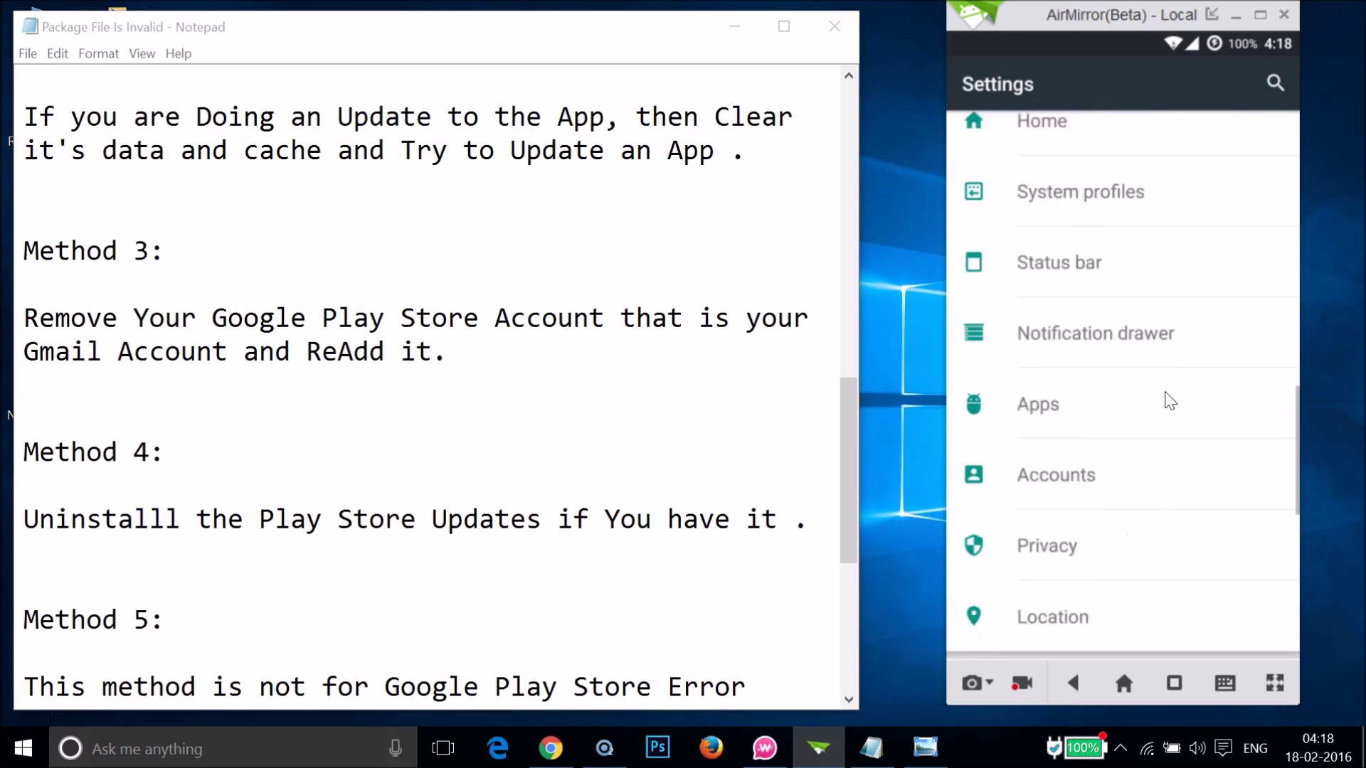
{"action": "left_click", "coordinate": [1097, 450]}
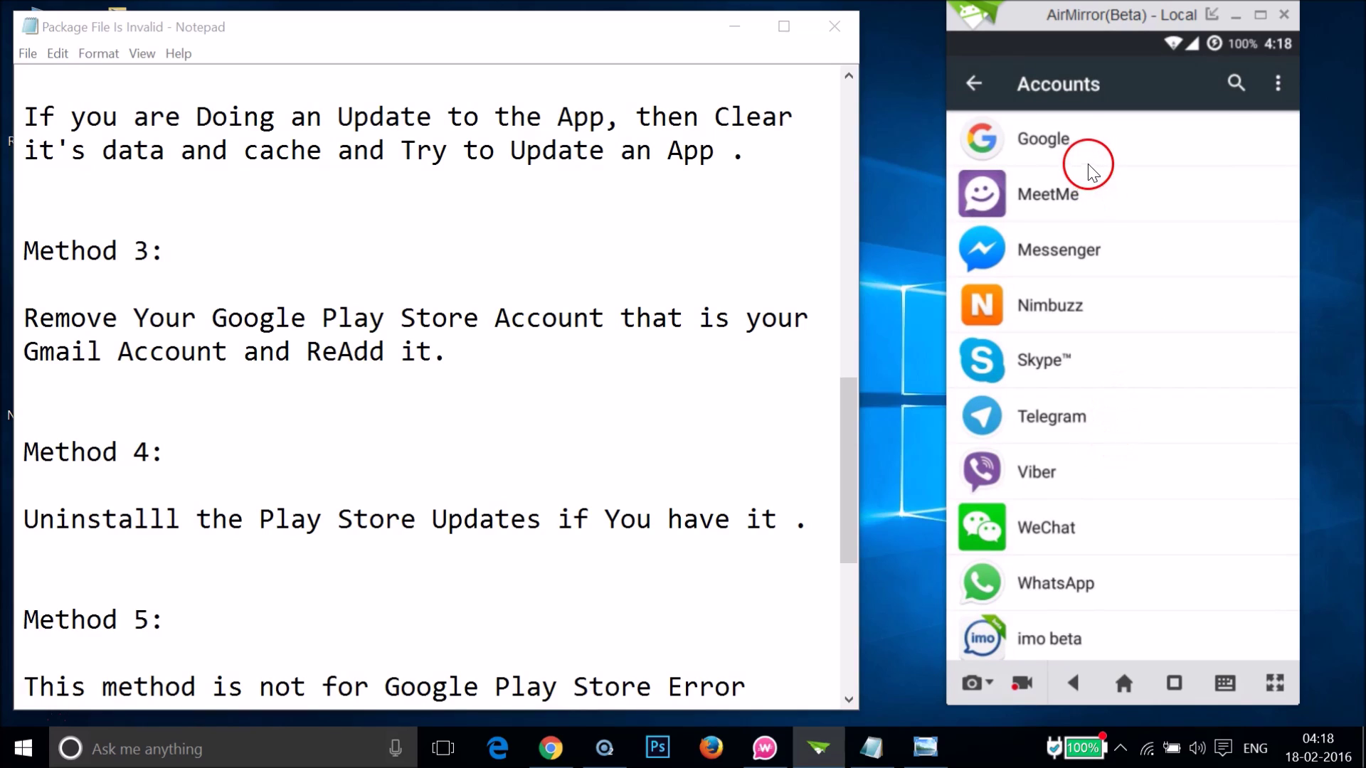
Show the Remove account option on the Google account's Sync page without using it, and return to the Accounts list.
{"action": "left_click", "coordinate": [1077, 144]}
{"action": "left_click", "coordinate": [1100, 208]}
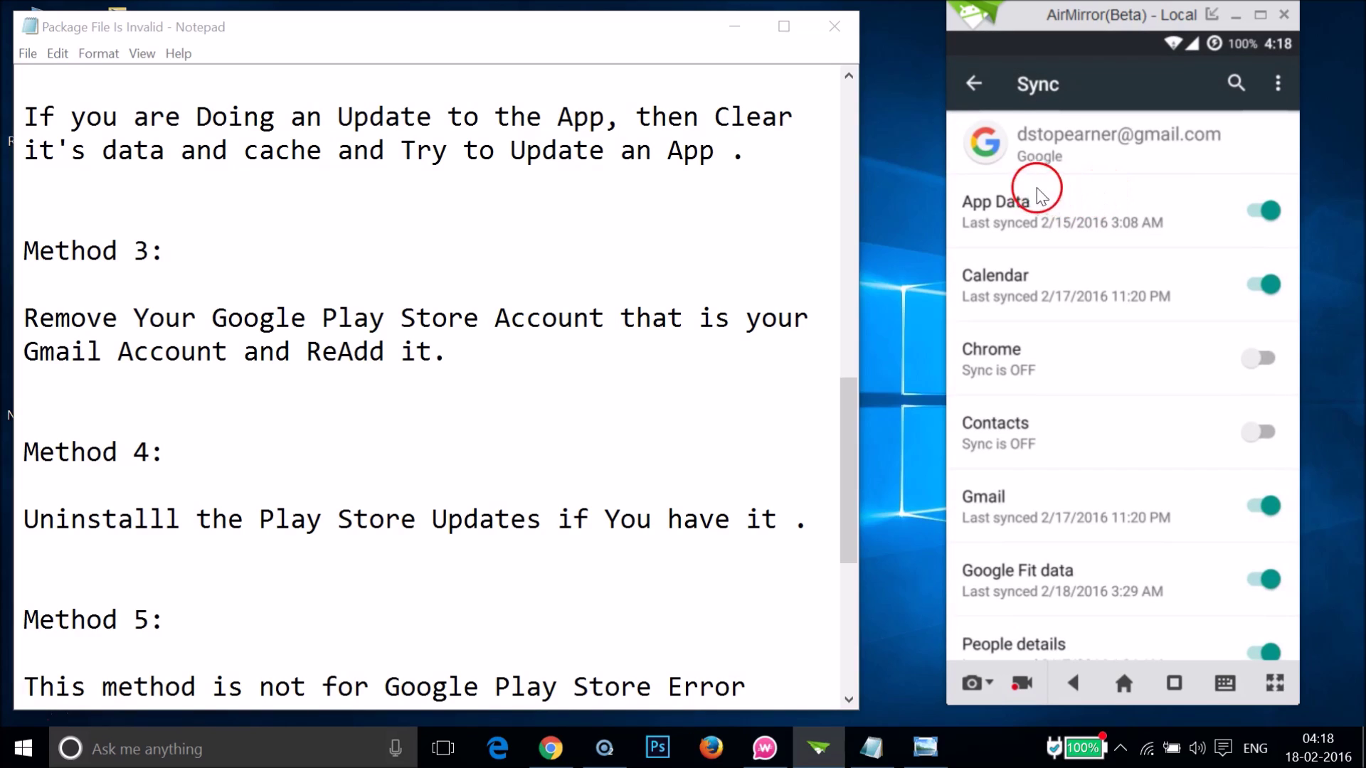
{"action": "left_click", "coordinate": [1281, 81]}
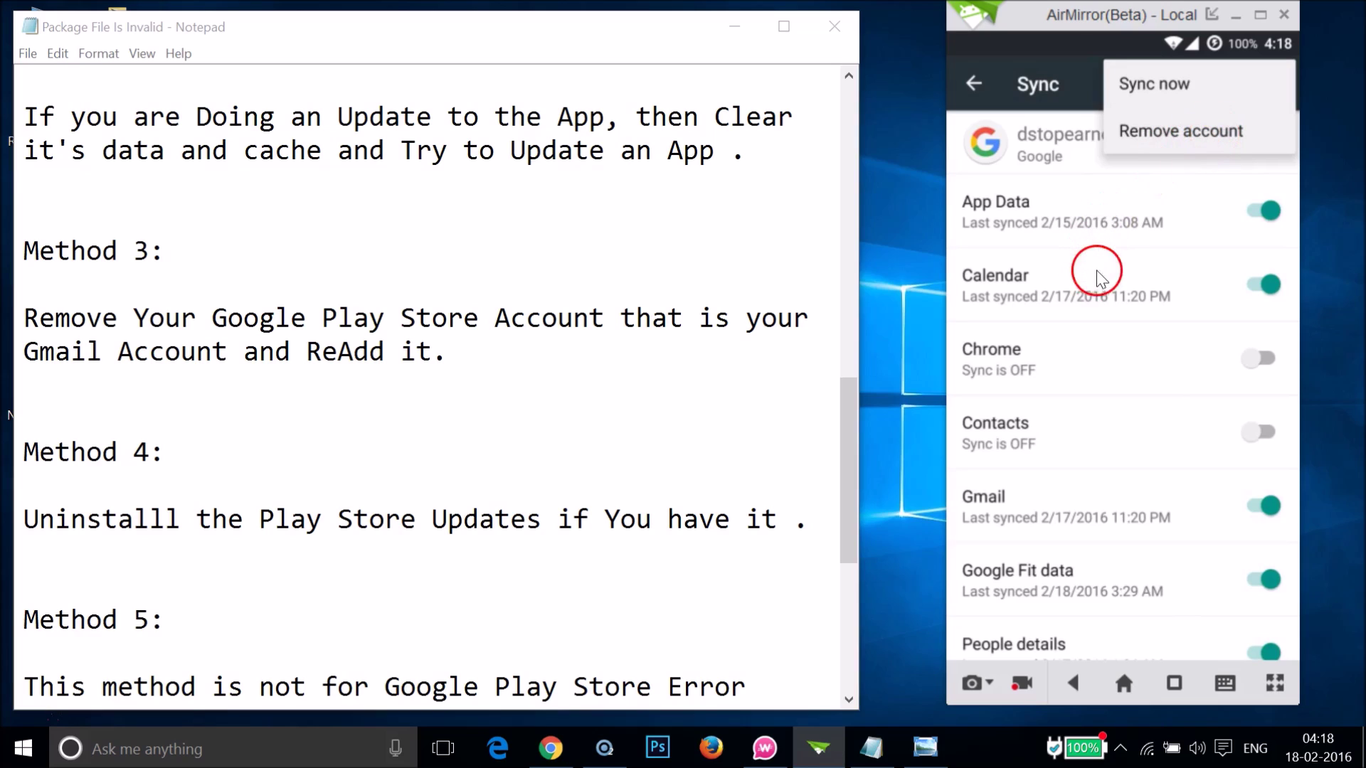
{"action": "left_click", "coordinate": [984, 85]}
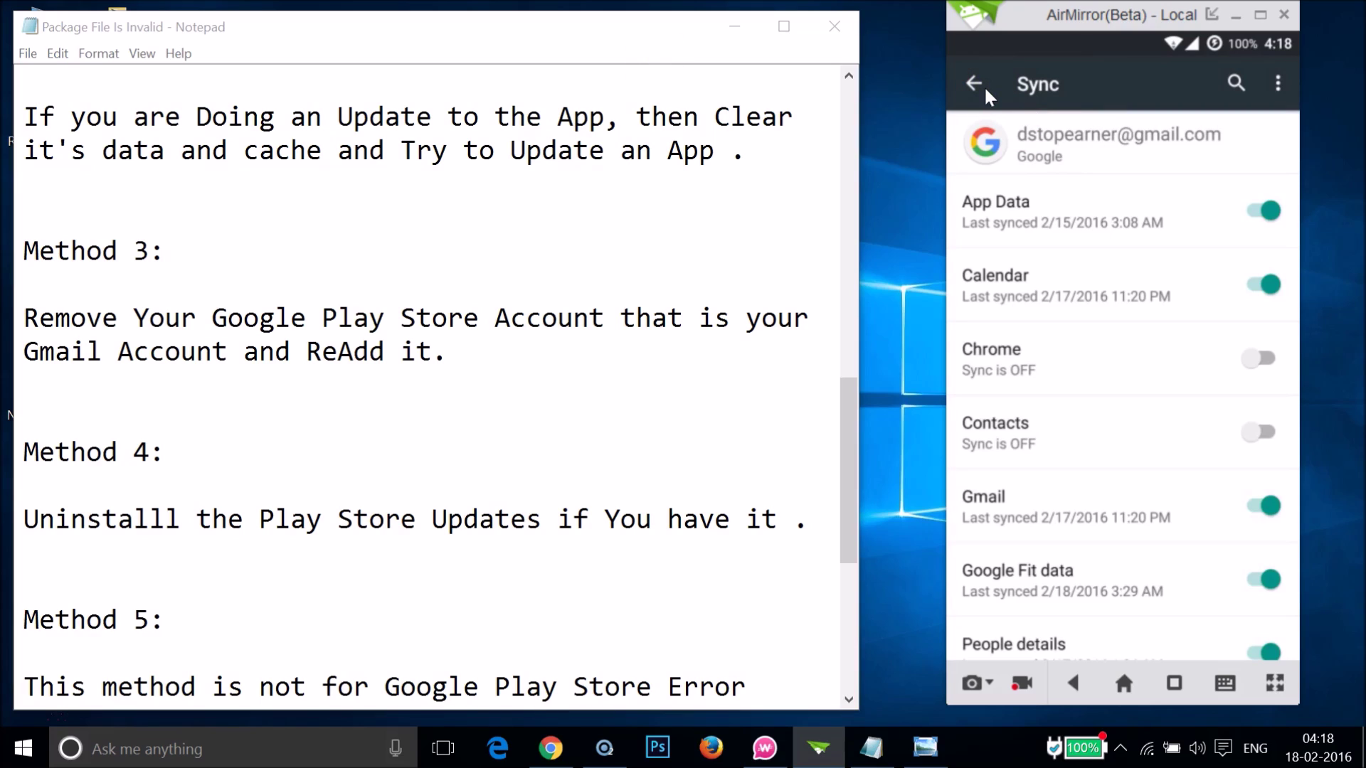
{"action": "left_click", "coordinate": [970, 87]}
{"action": "left_click", "coordinate": [972, 91]}
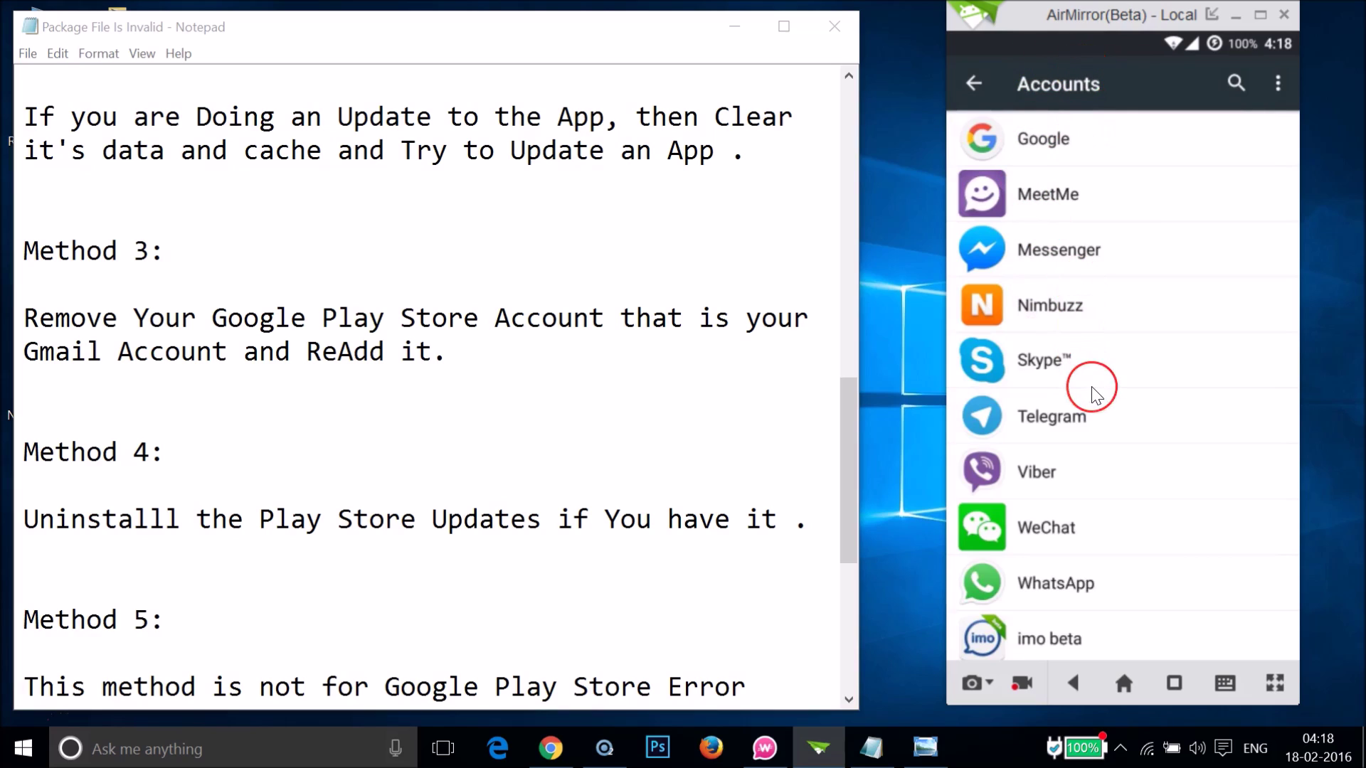
Show how to re-add the account by choosing Google under Add account, and back out without adding one.
{"action": "scroll", "coordinate": [1092, 391], "scroll_direction": "down", "scroll_amount": 1}
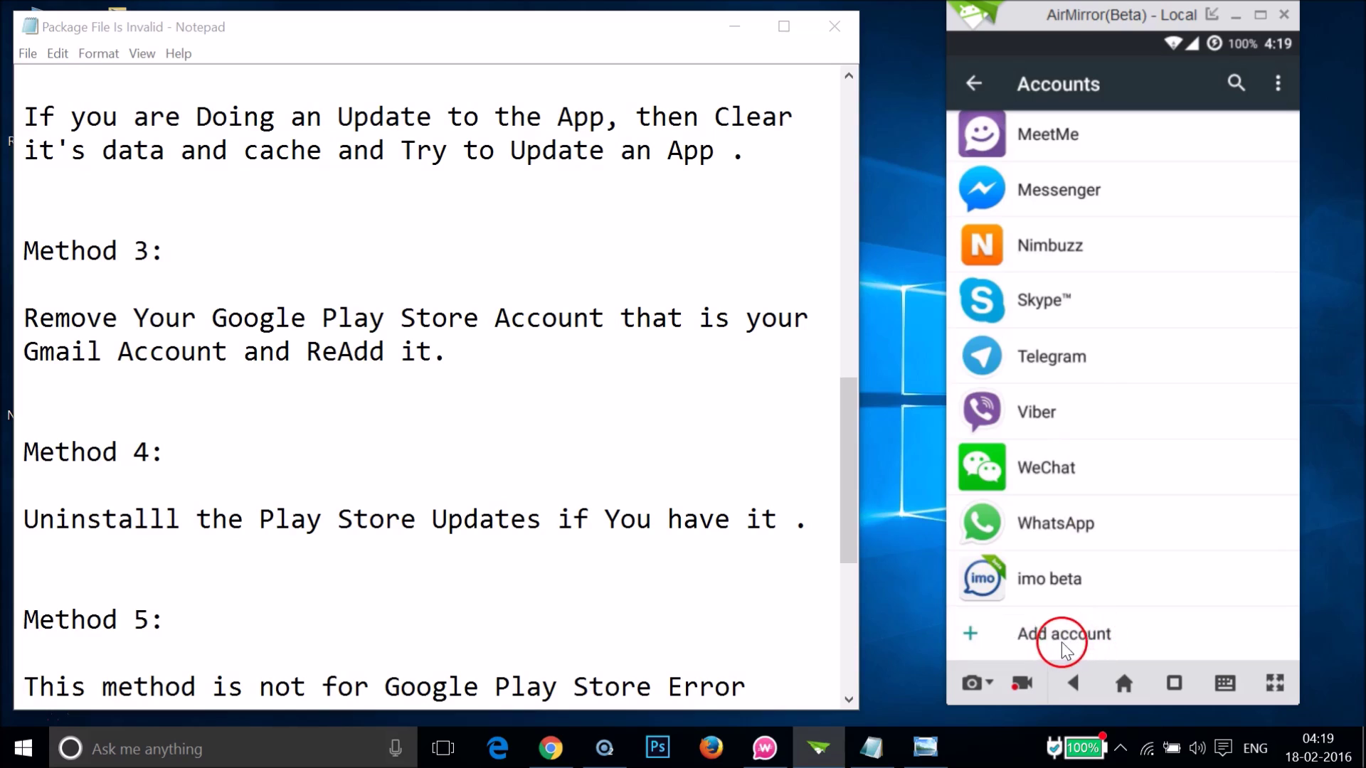
{"action": "left_click", "coordinate": [1090, 638]}
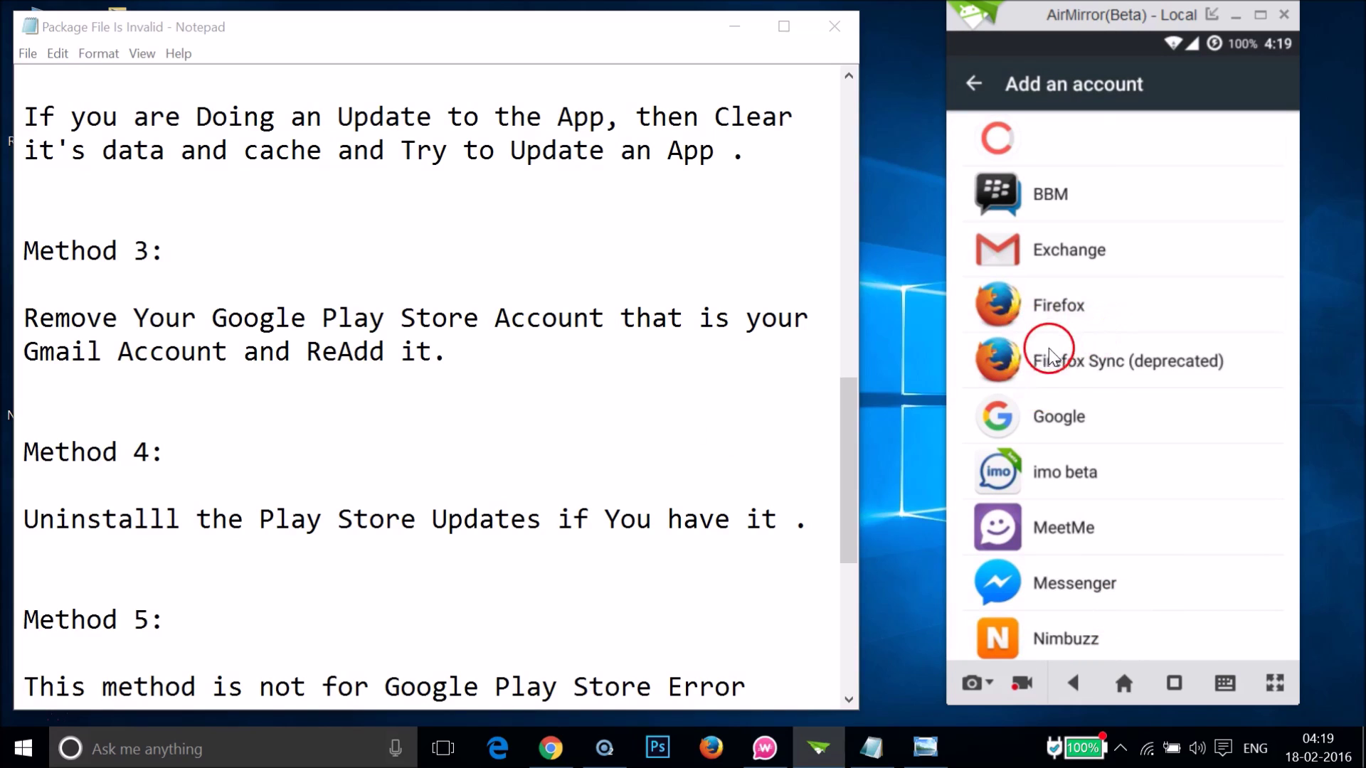
{"action": "left_click", "coordinate": [1074, 414]}
{"action": "left_click", "coordinate": [1088, 371]}
{"action": "left_click", "coordinate": [1101, 260]}
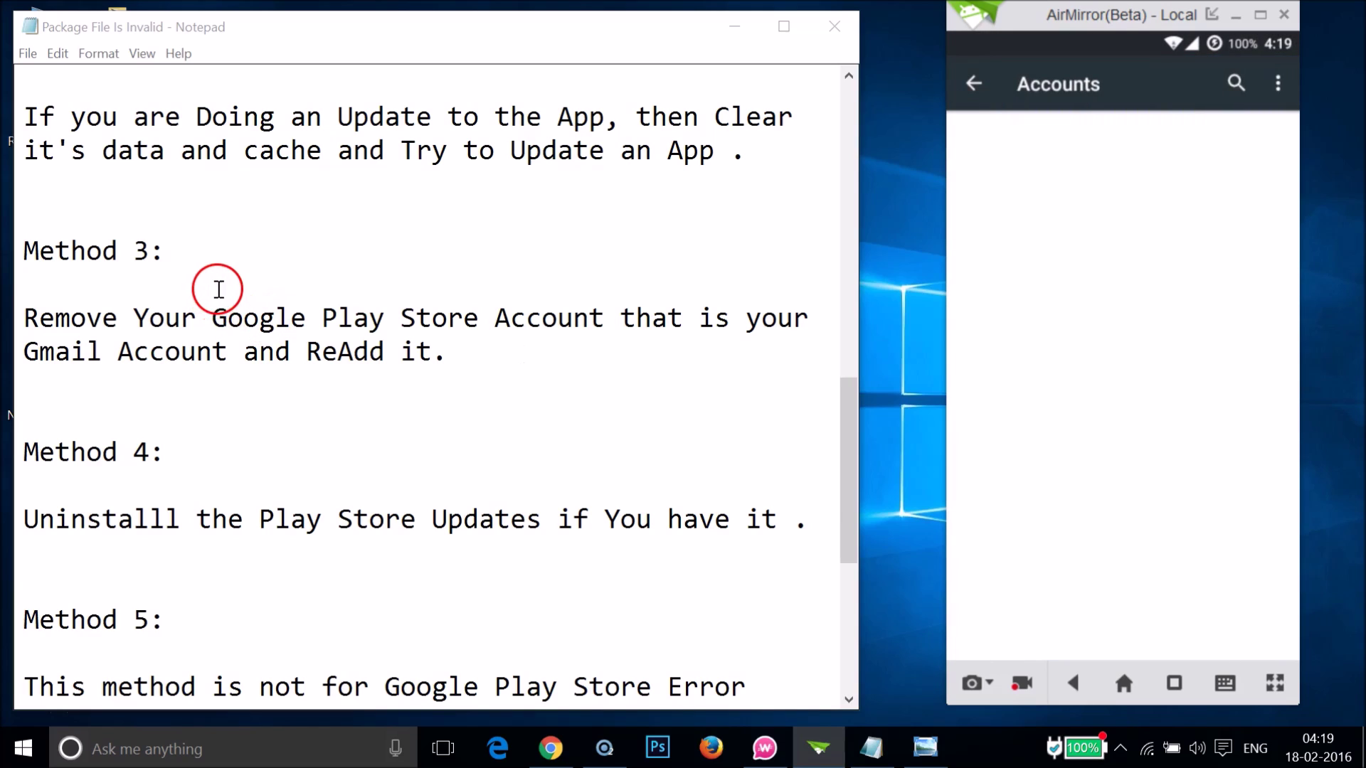
Read Method 4 in the notes about uninstalling Play Store updates, and show ALL installed apps in the phone's Settings.
{"action": "left_click", "coordinate": [219, 290]}
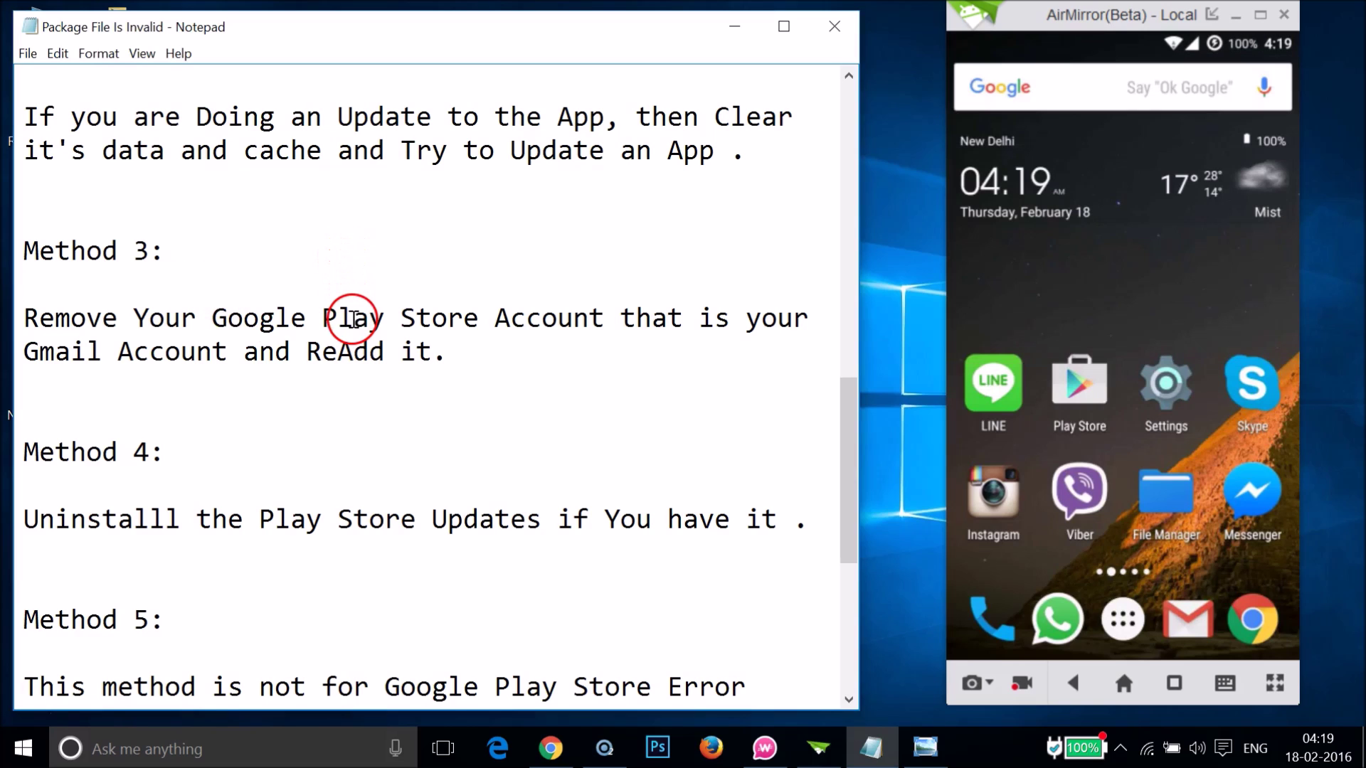
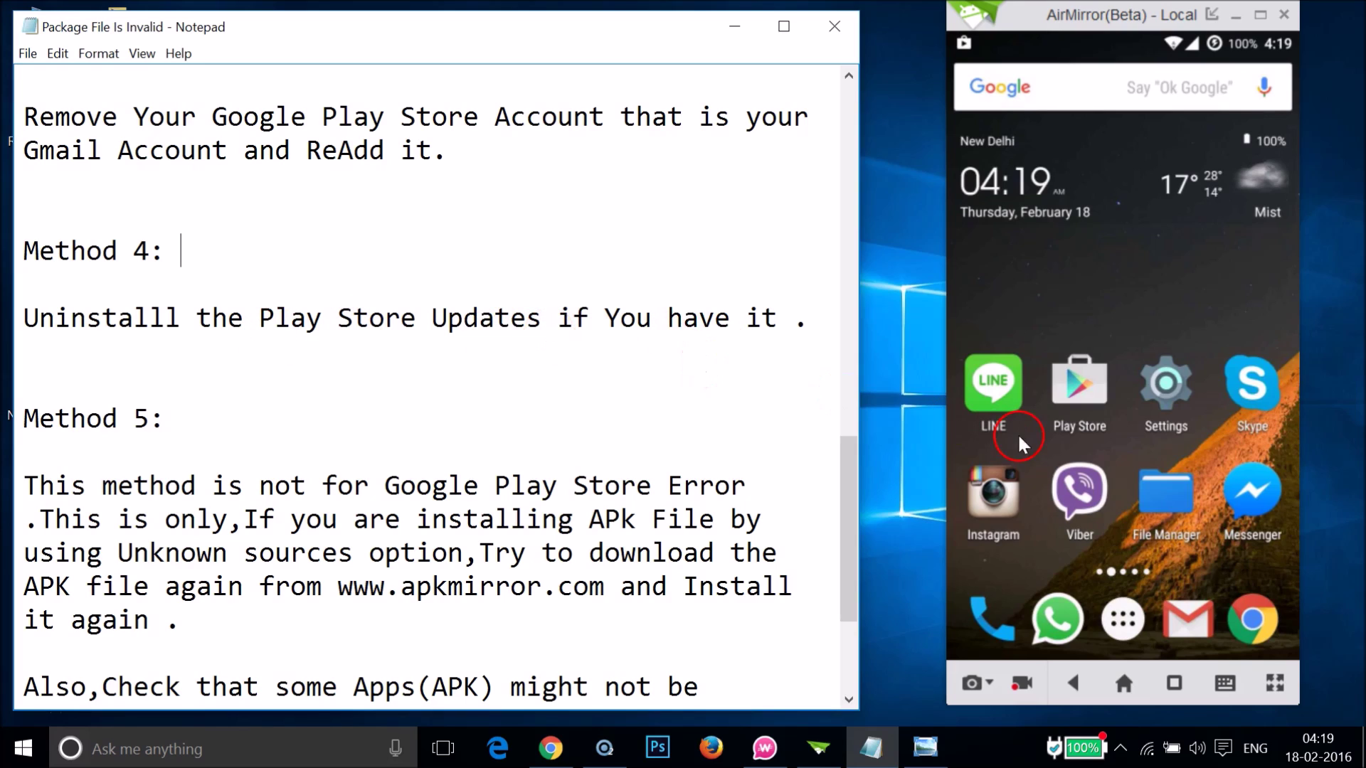
{"action": "left_click", "coordinate": [1171, 390]}
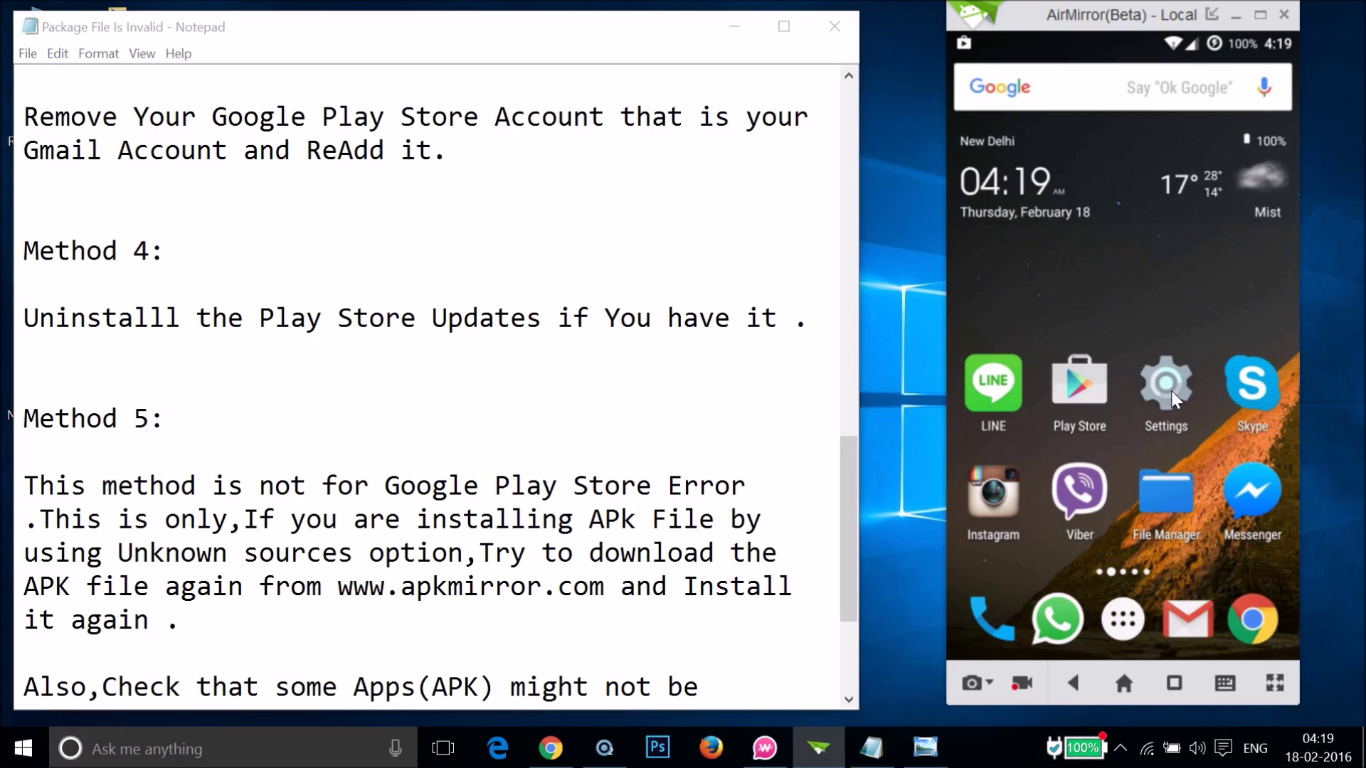
{"action": "left_click", "coordinate": [1171, 391]}
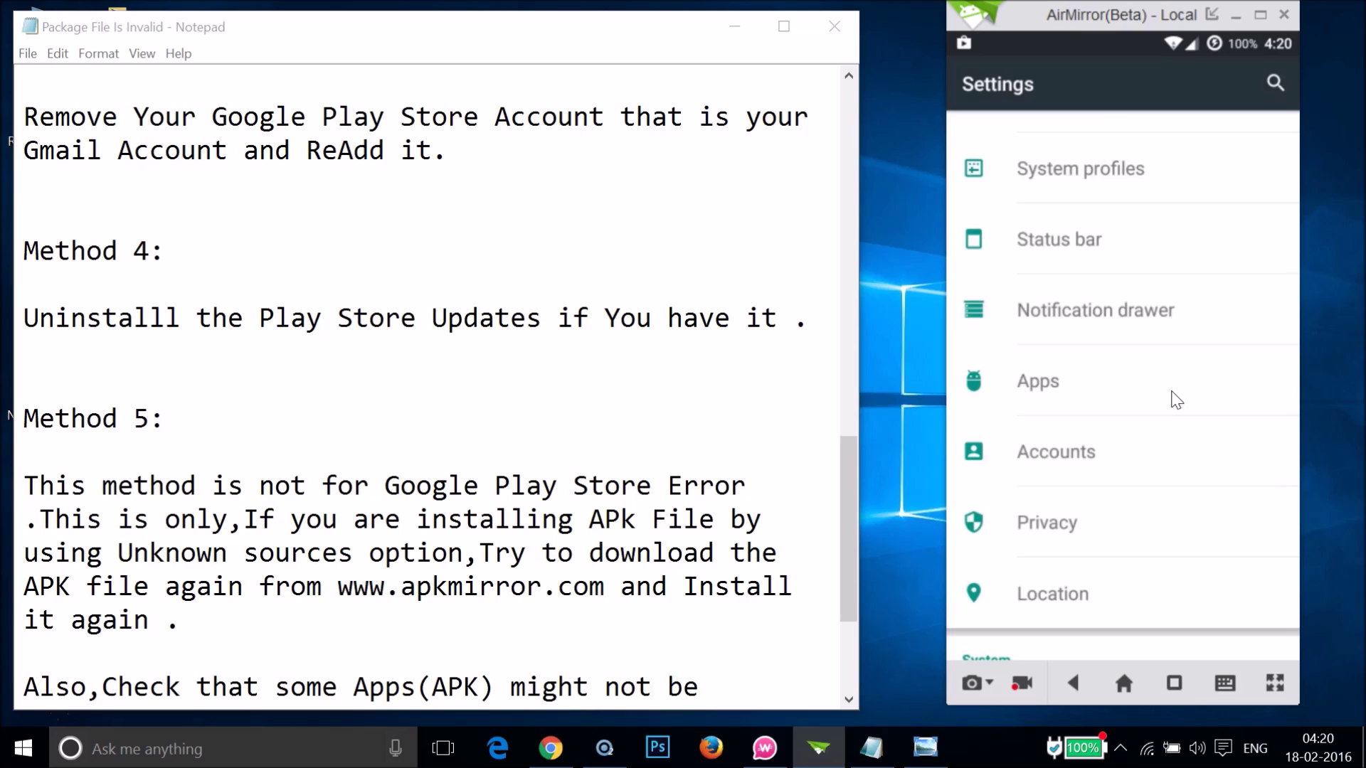
{"action": "scroll", "coordinate": [1176, 400], "scroll_direction": "down", "scroll_amount": 8}
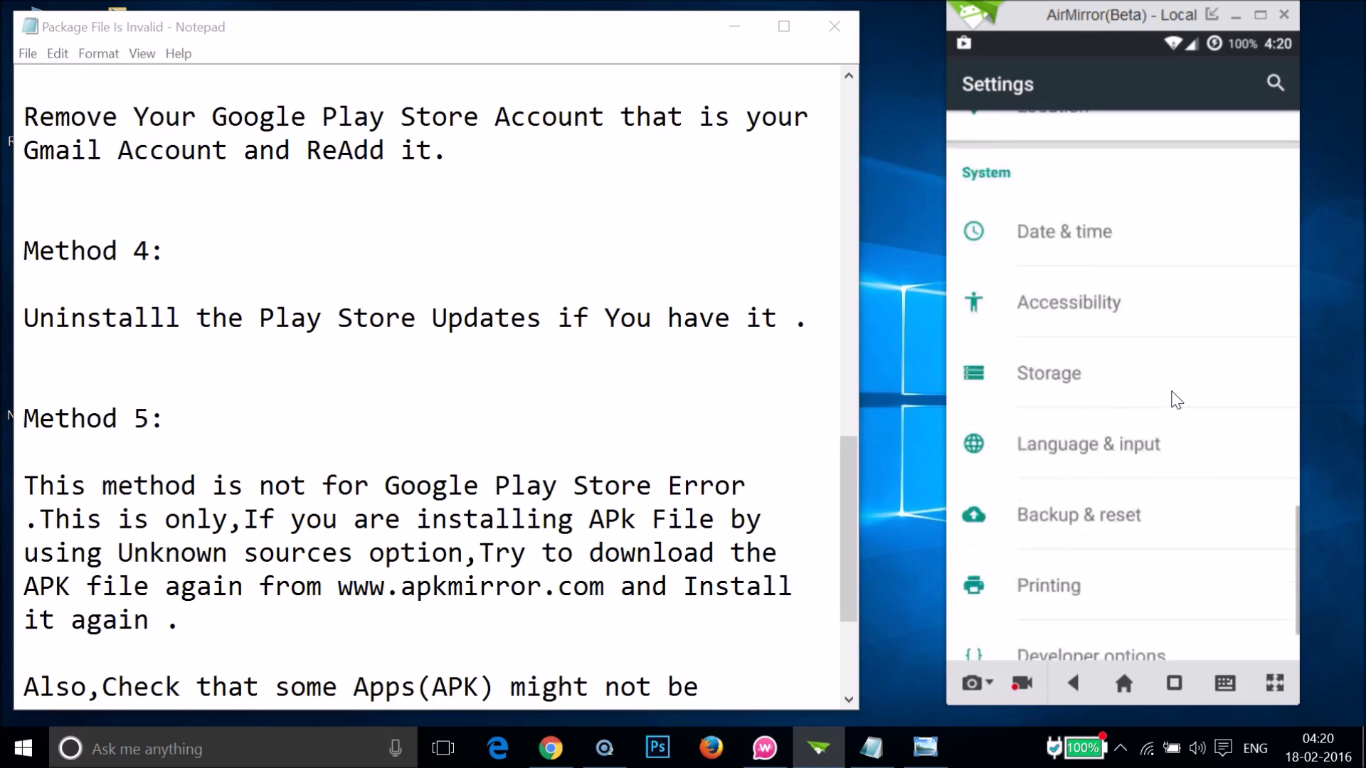
{"action": "scroll", "coordinate": [1176, 400], "scroll_direction": "up", "scroll_amount": 5}
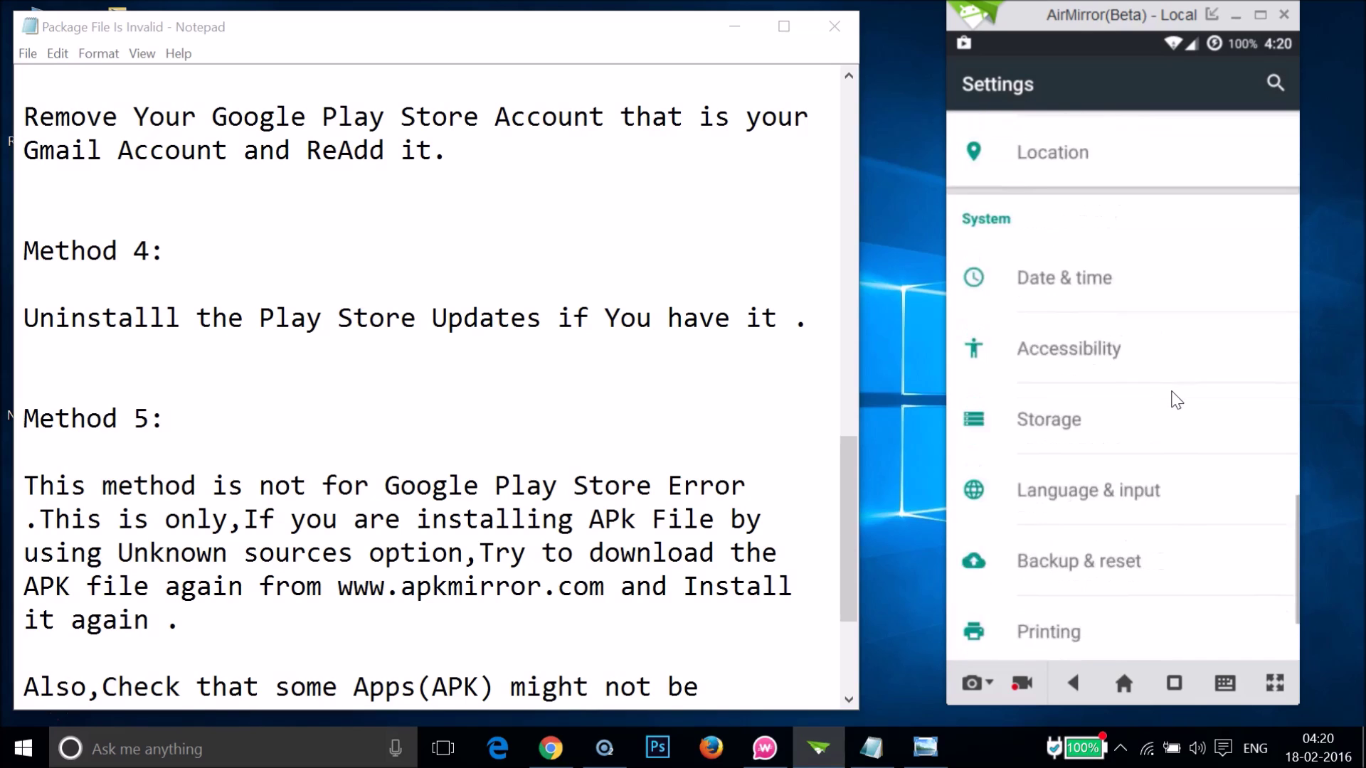
{"action": "scroll", "coordinate": [1176, 399], "scroll_direction": "up", "scroll_amount": 2}
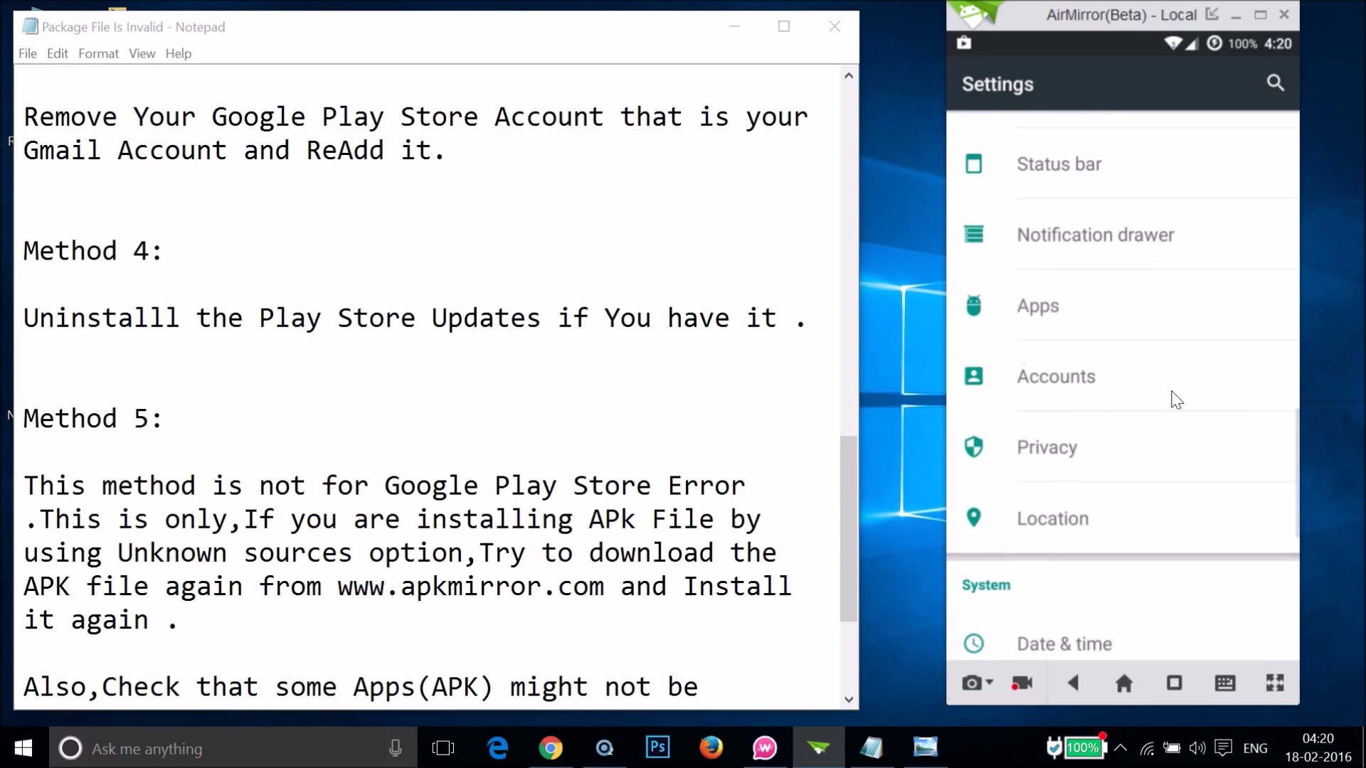
{"action": "left_click", "coordinate": [1120, 303]}
{"action": "left_click_drag", "start_coordinate": [1261, 201], "coordinate": [1234, 140]}
{"action": "left_click", "coordinate": [1271, 134]}
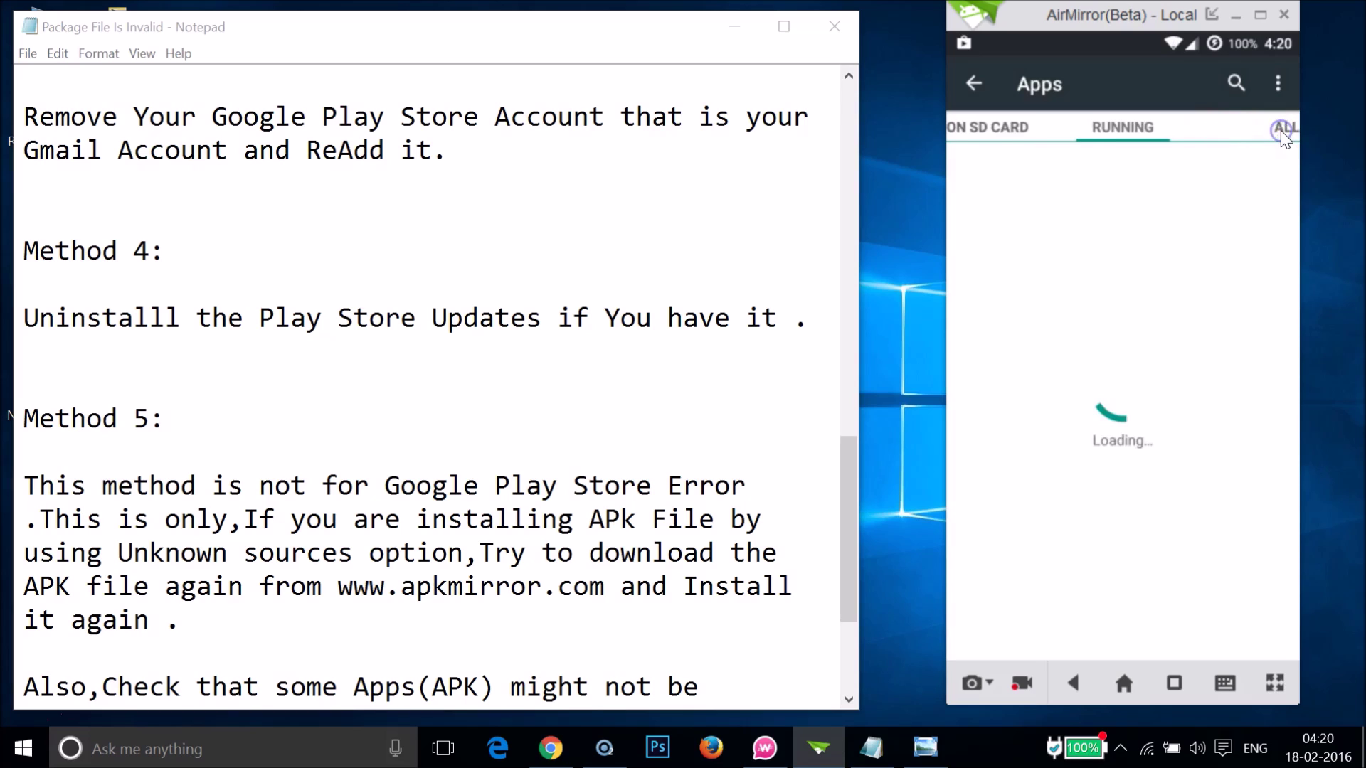
Open the App info page of Google Play Store from the list of all apps.
{"action": "left_click_drag", "start_coordinate": [1214, 182], "coordinate": [1221, 374]}
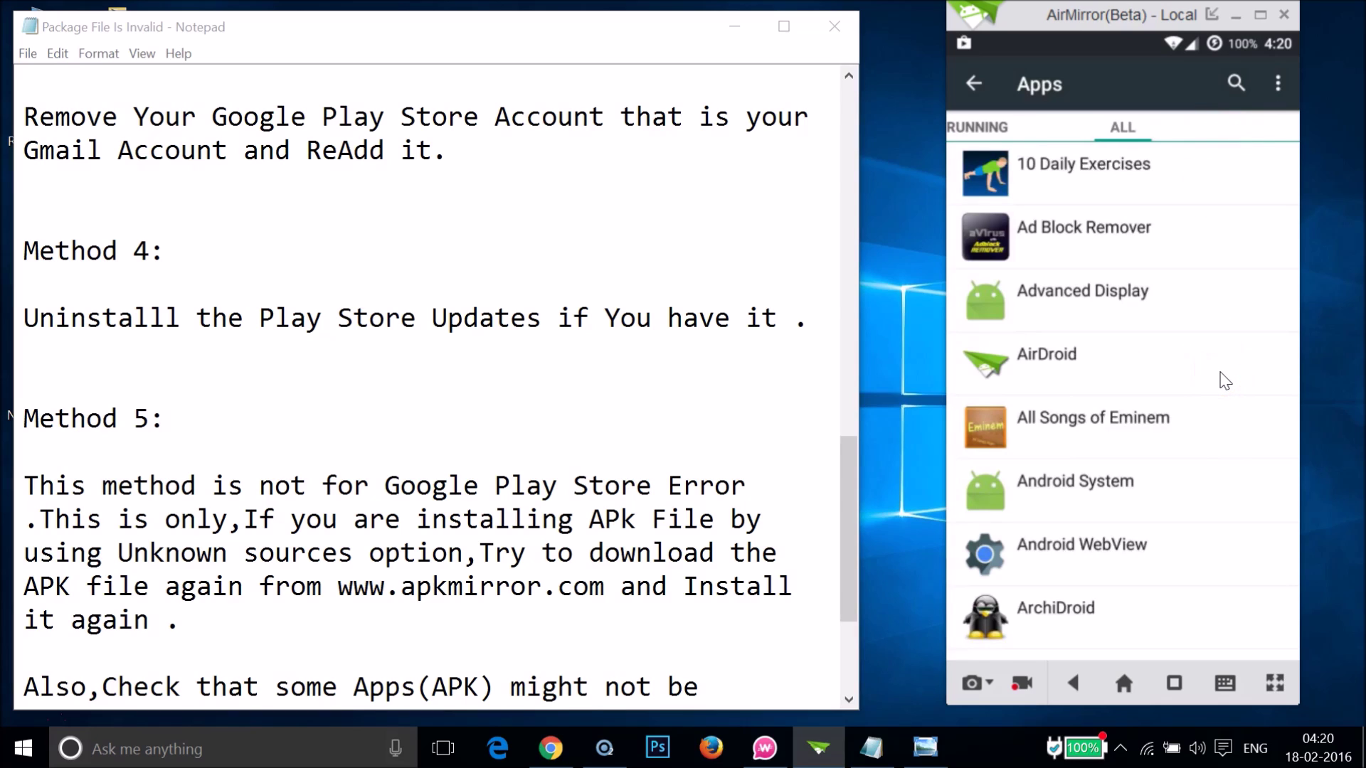
{"action": "scroll", "coordinate": [1221, 374], "scroll_direction": "down", "scroll_amount": 10}
{"action": "scroll", "coordinate": [1225, 380], "scroll_direction": "down", "scroll_amount": 15}
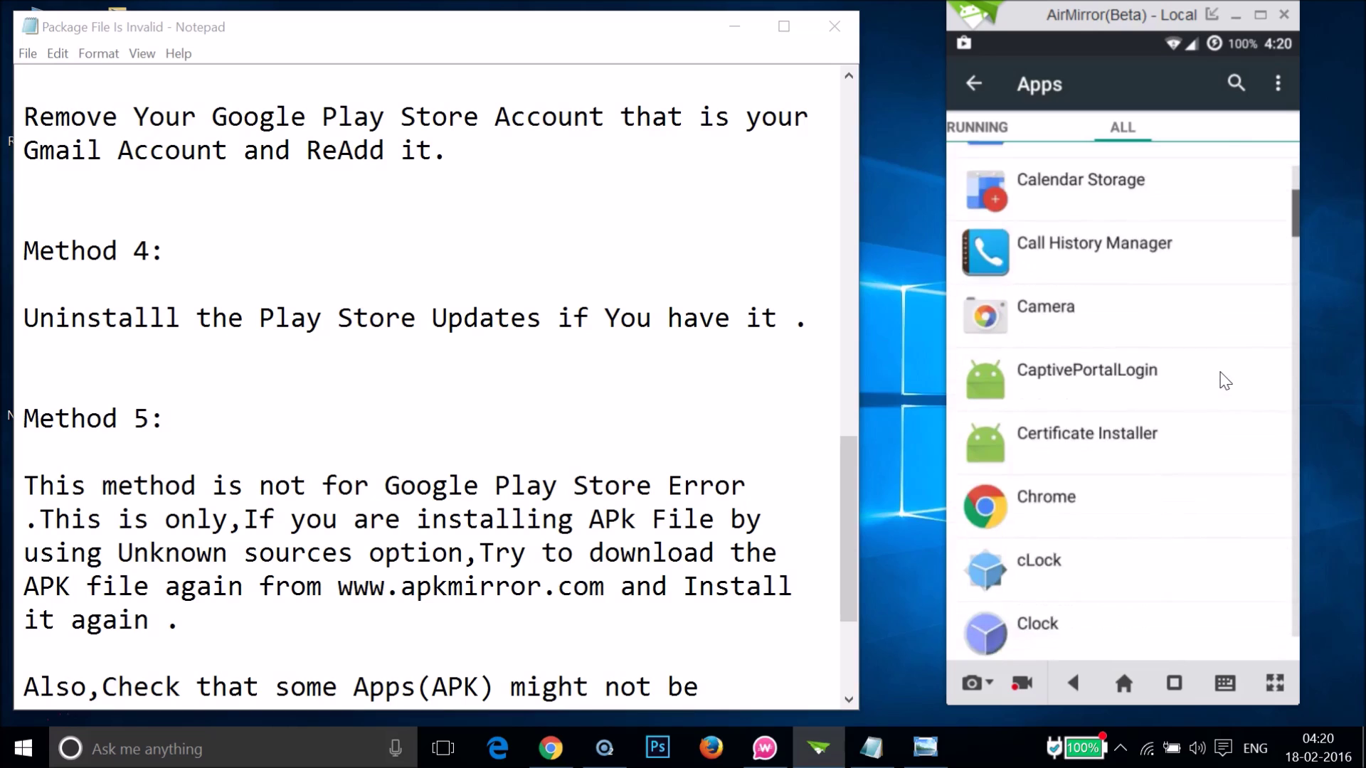
{"action": "scroll", "coordinate": [1226, 381], "scroll_direction": "down", "scroll_amount": 5}
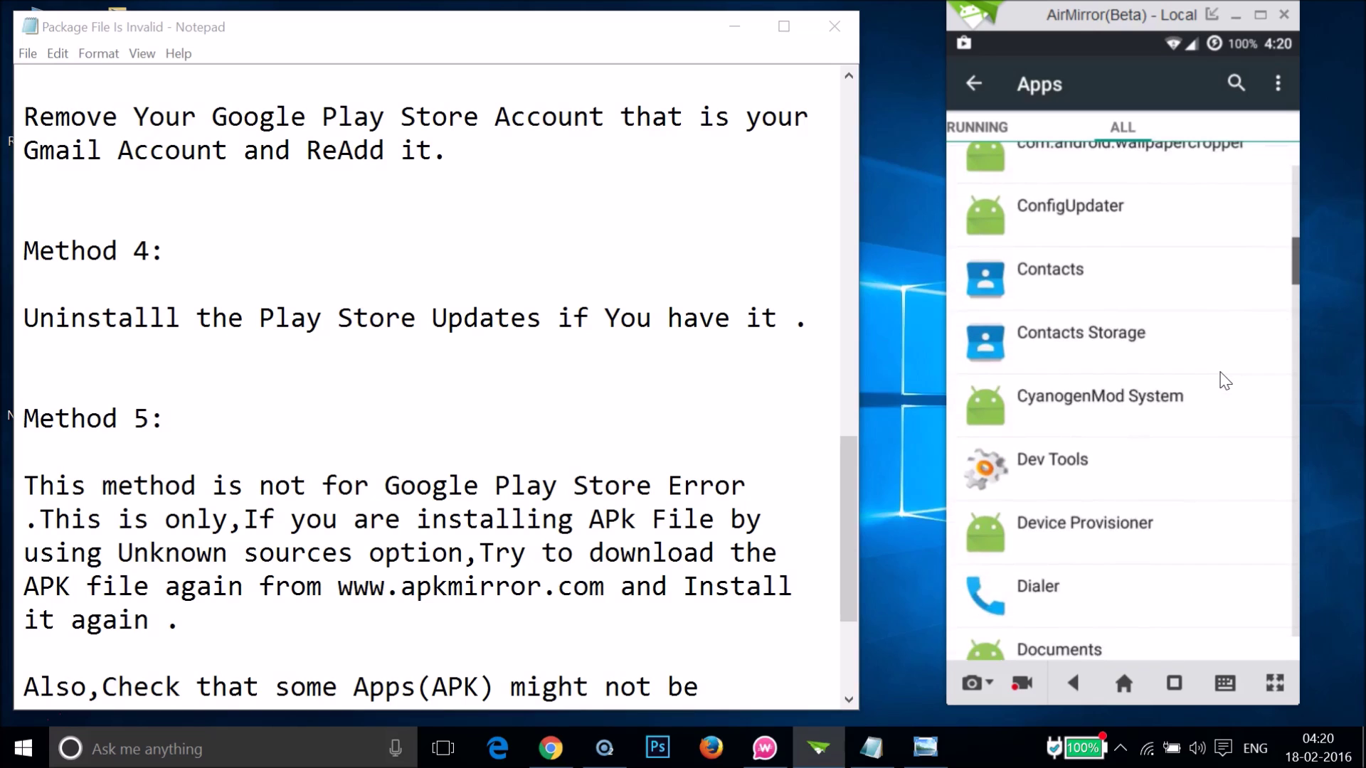
{"action": "scroll", "coordinate": [1225, 381], "scroll_direction": "down", "scroll_amount": 10}
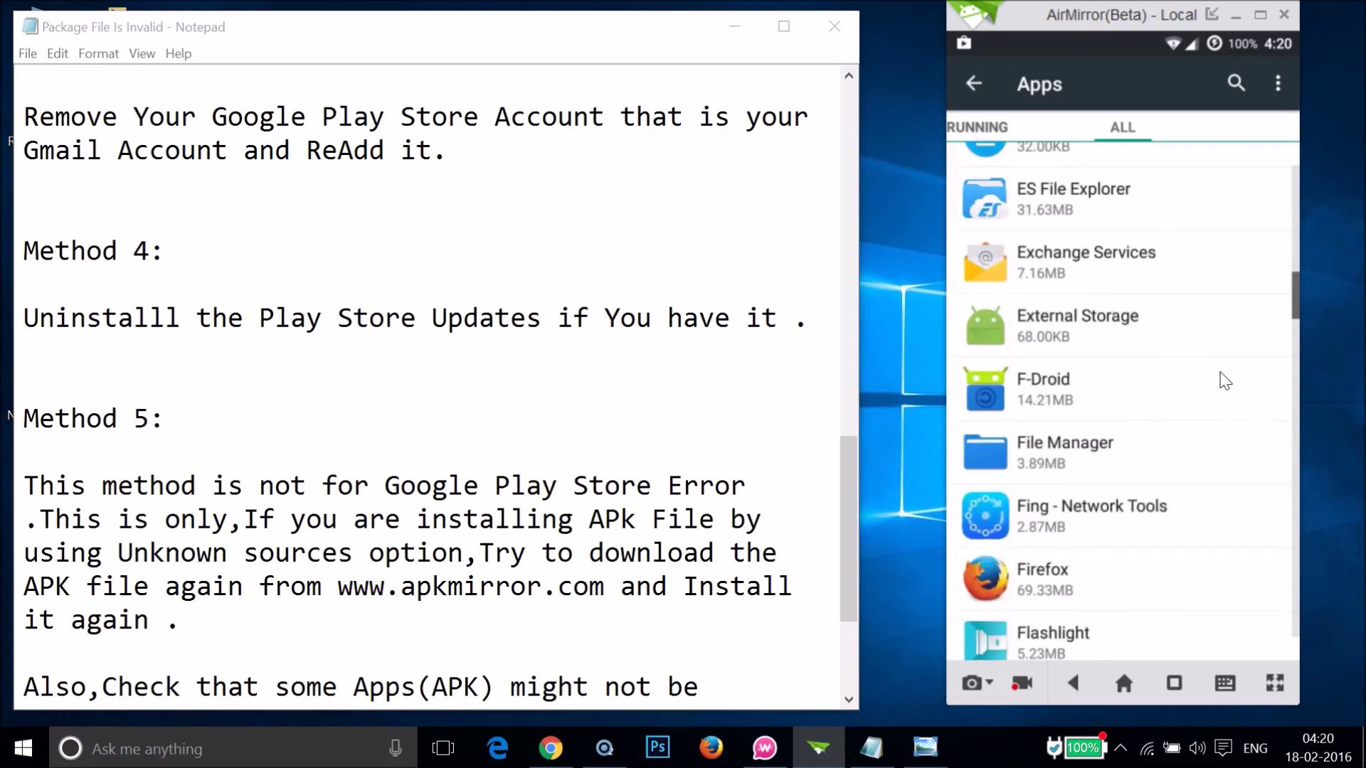
{"action": "scroll", "coordinate": [1226, 381], "scroll_direction": "down", "scroll_amount": 8}
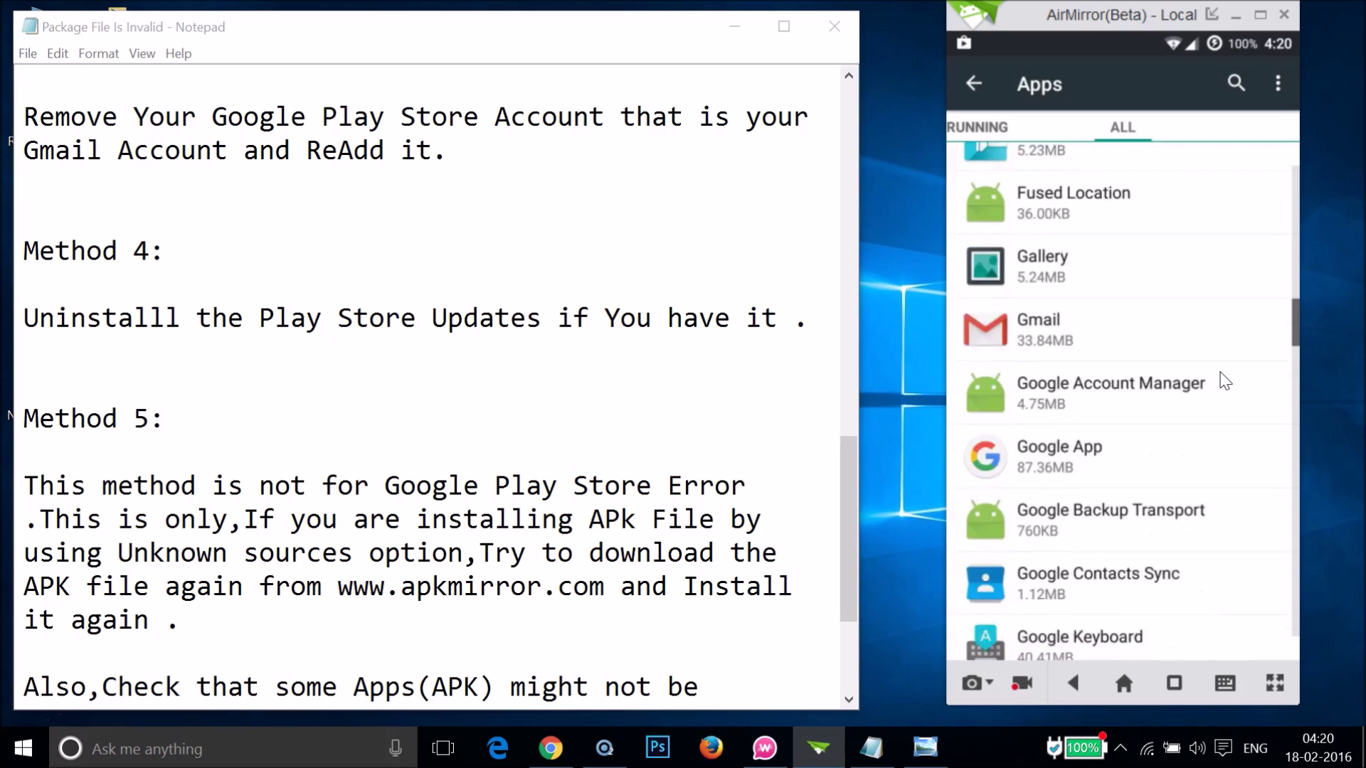
{"action": "scroll", "coordinate": [1225, 381], "scroll_direction": "down", "scroll_amount": 6}
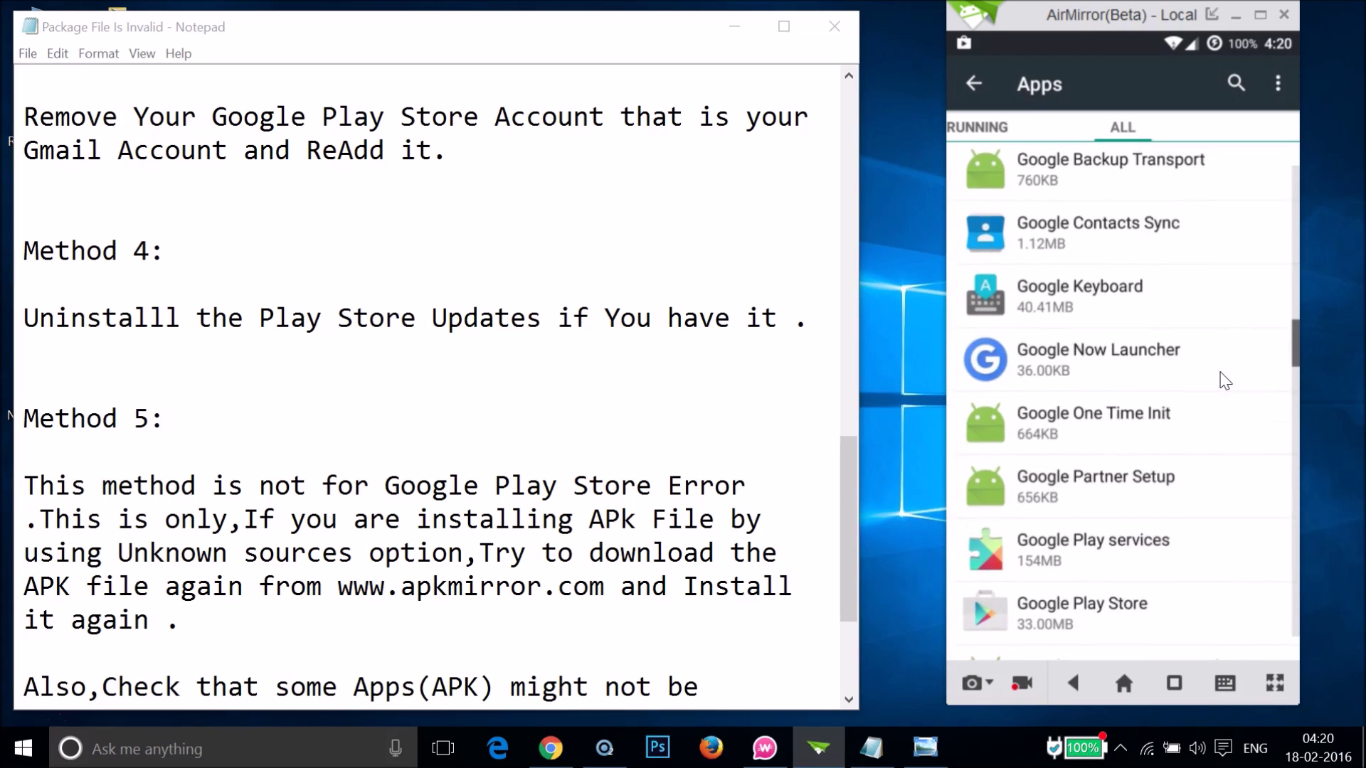
{"action": "left_click", "coordinate": [1153, 381]}
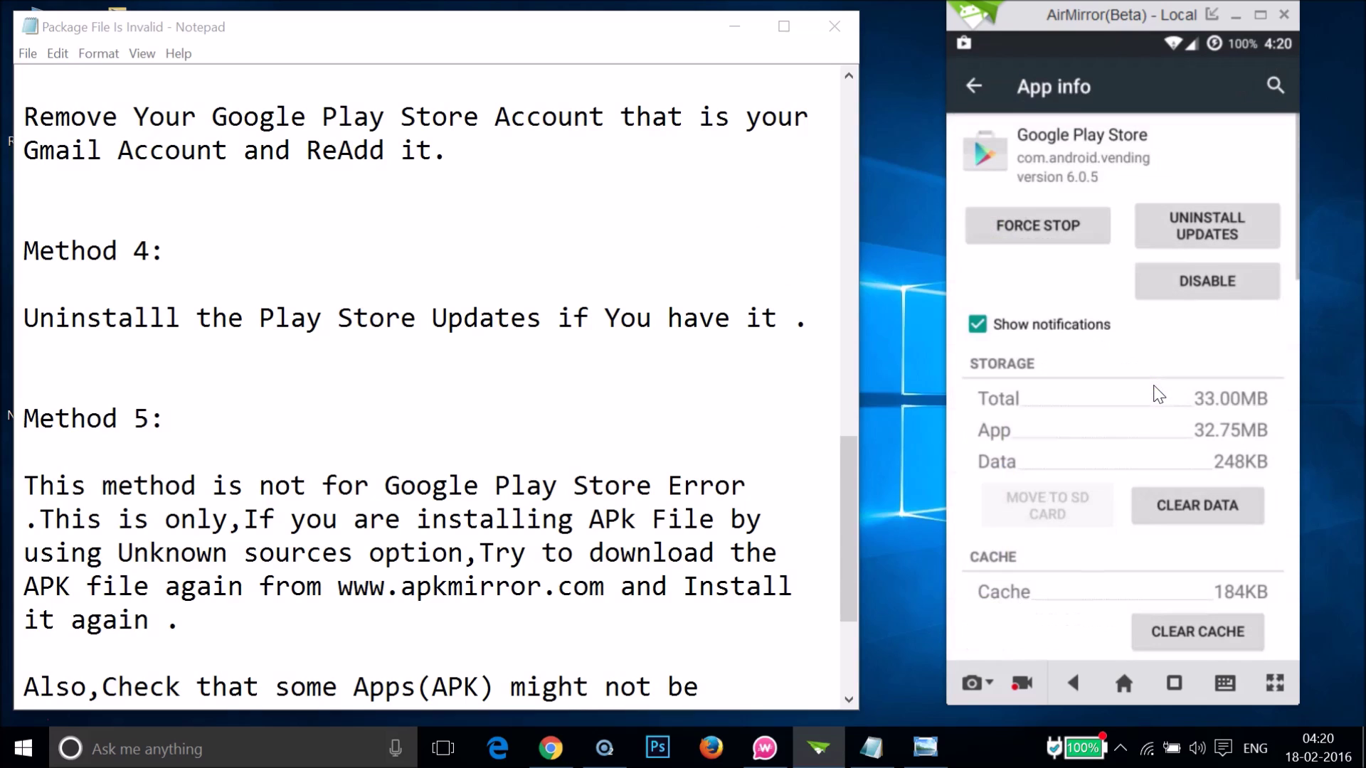
Uninstall the Google Play Store updates, replacing the app with its factory version, and leave its App info page.
{"action": "left_click", "coordinate": [1199, 200]}
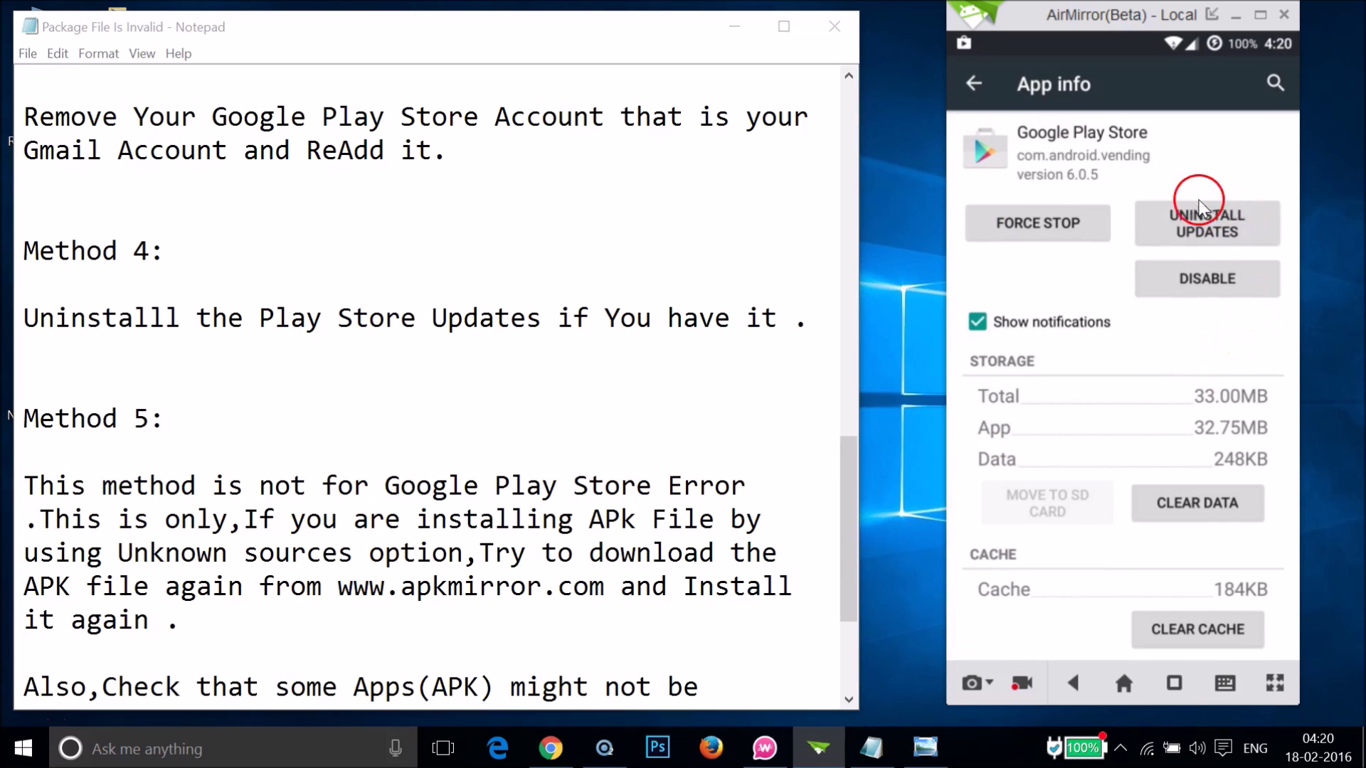
{"action": "left_click", "coordinate": [1232, 219]}
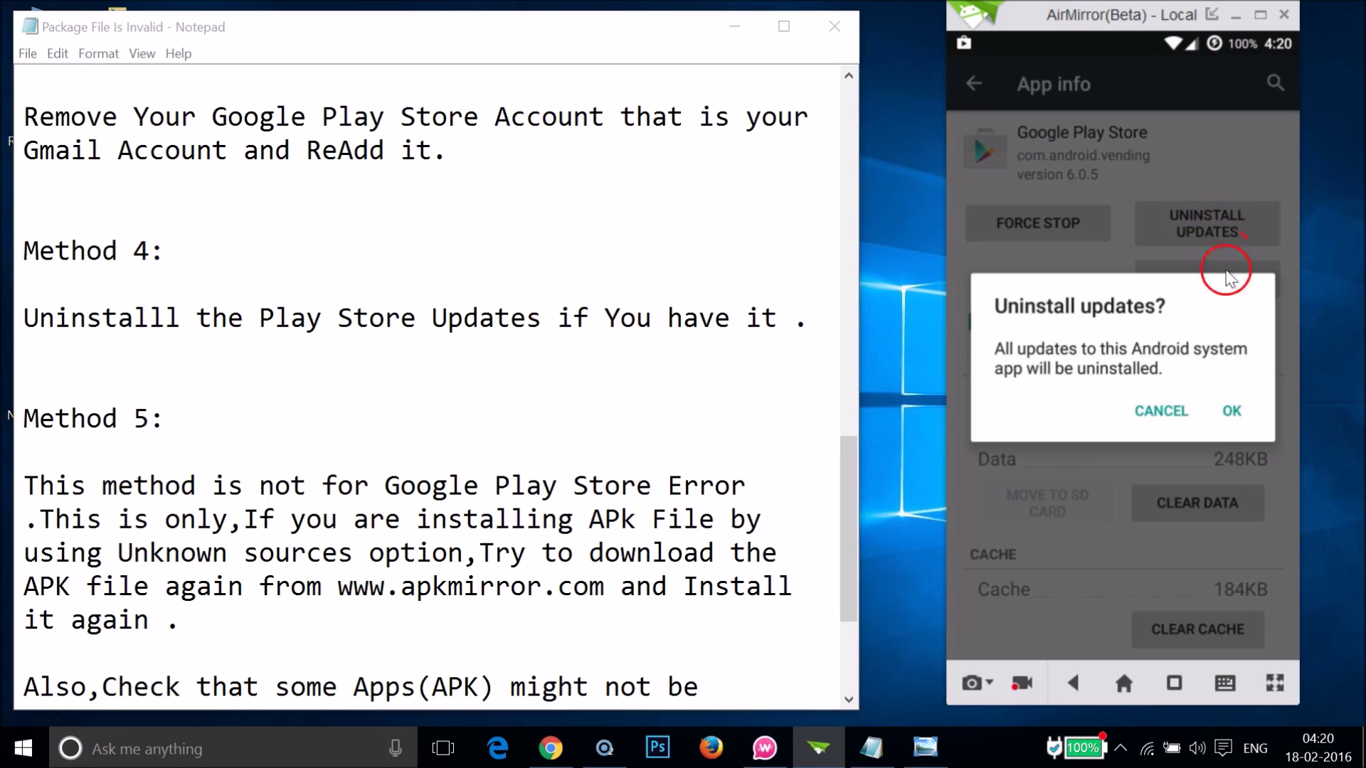
{"action": "left_click", "coordinate": [1233, 416]}
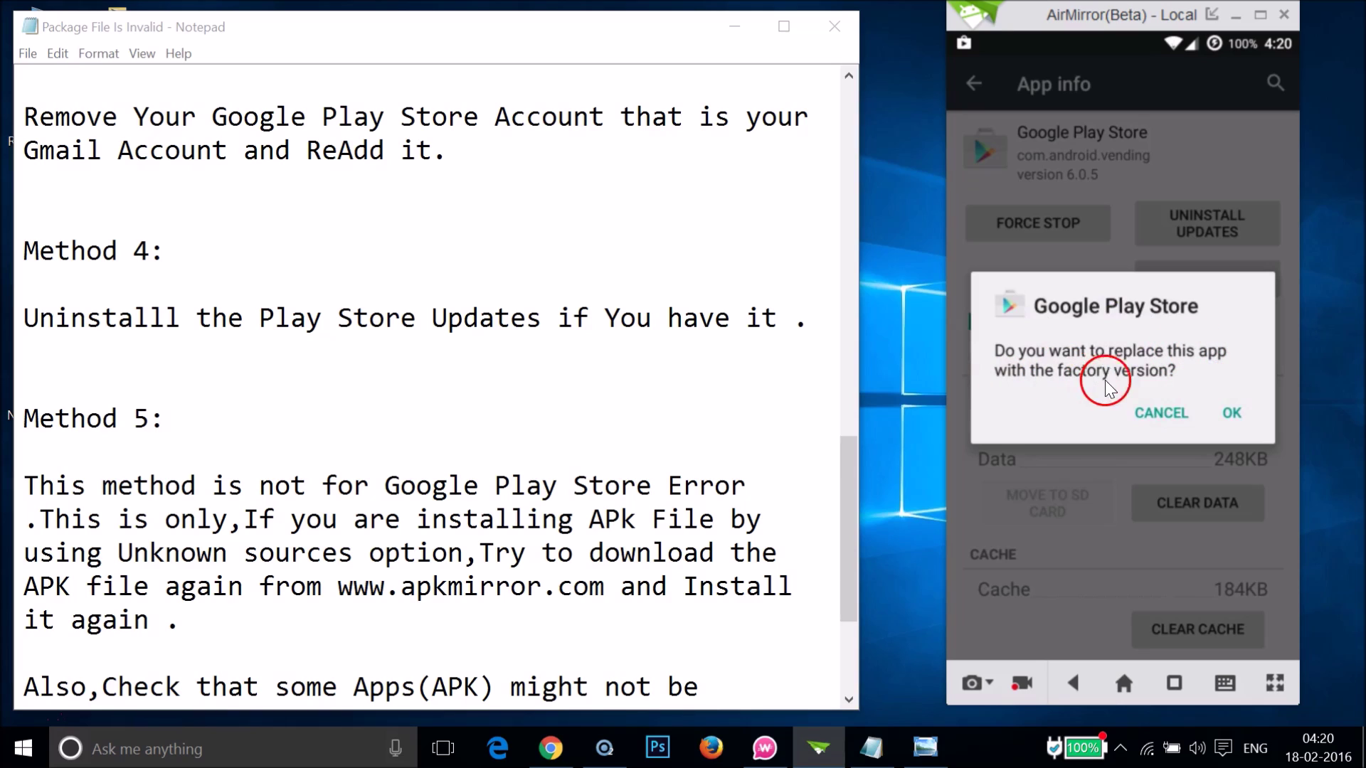
{"action": "left_click", "coordinate": [1225, 412]}
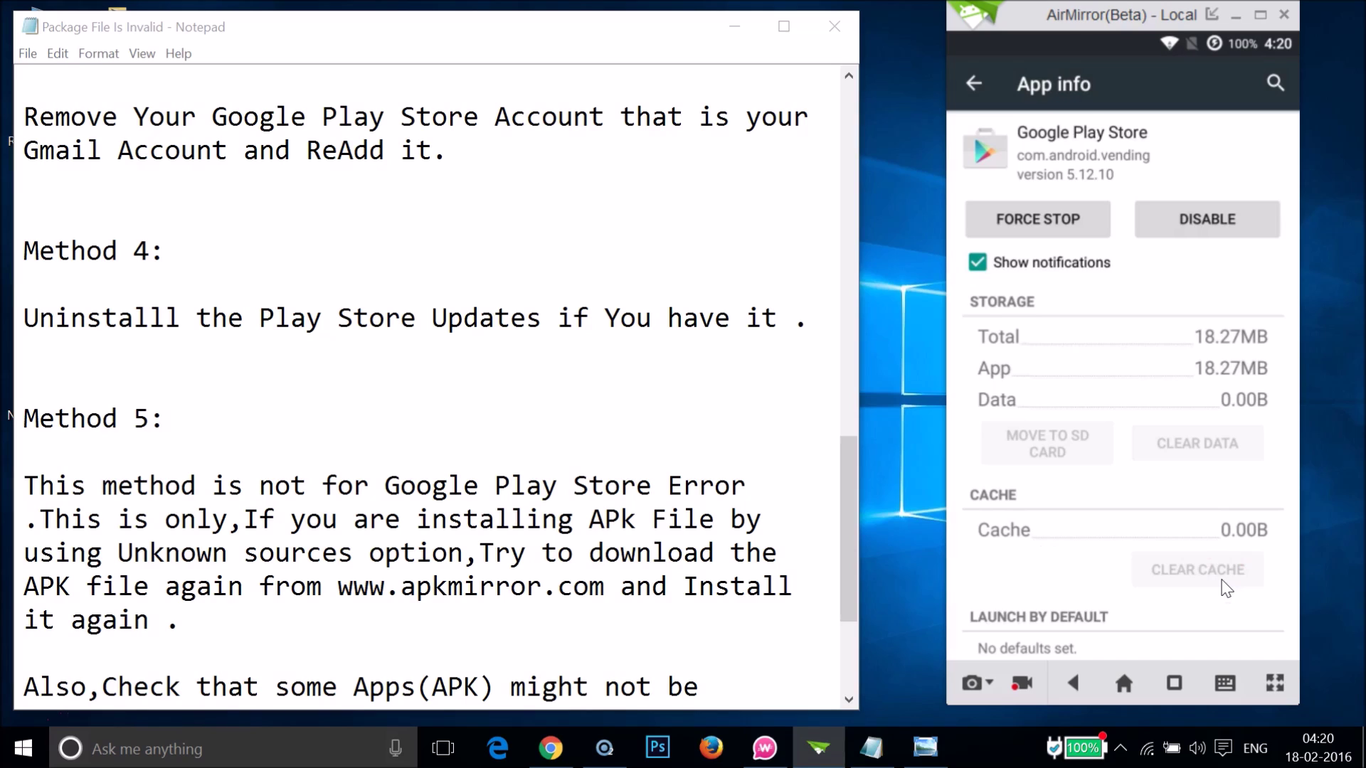
{"action": "key", "text": "Escape"}
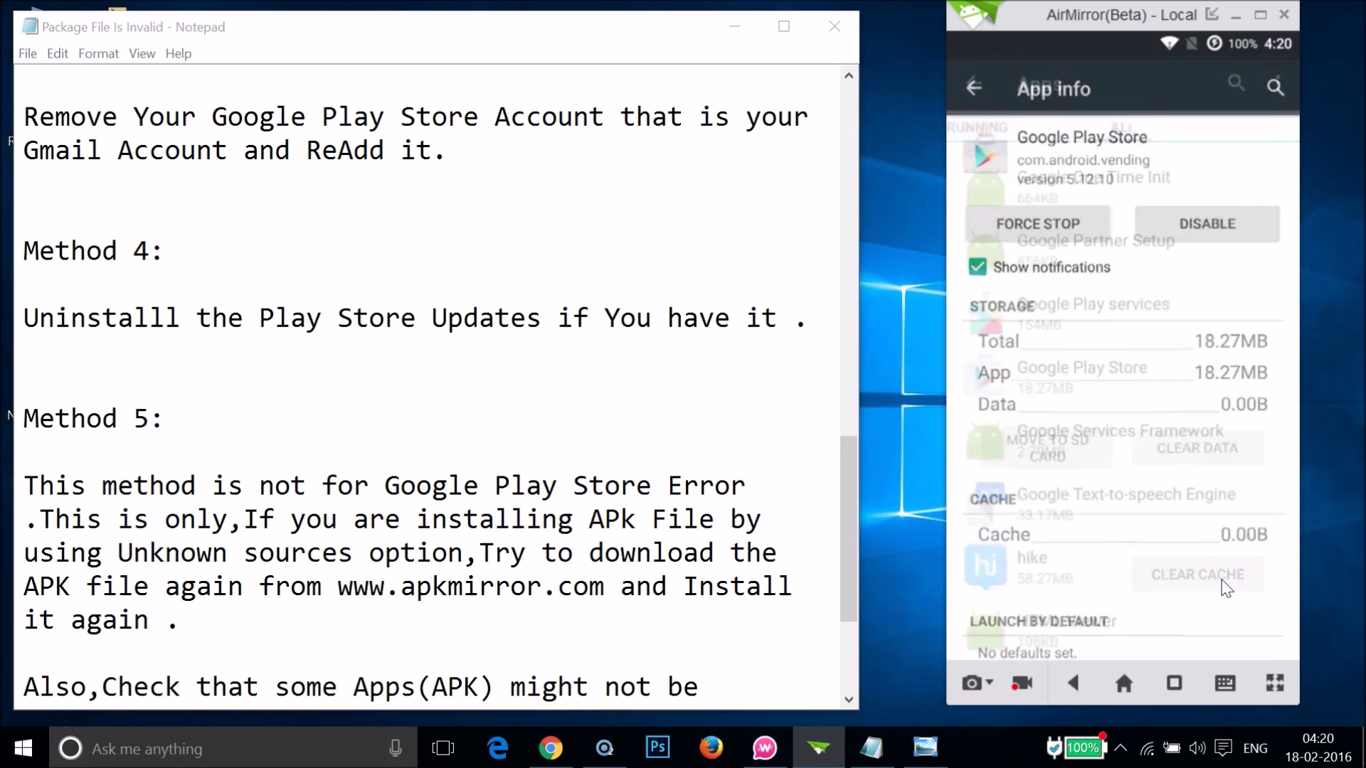
Return to the phone's home screen, and review the notes from Method 1 through Method 5 on reinstalling the APK file.
{"action": "key", "text": "Escape"}
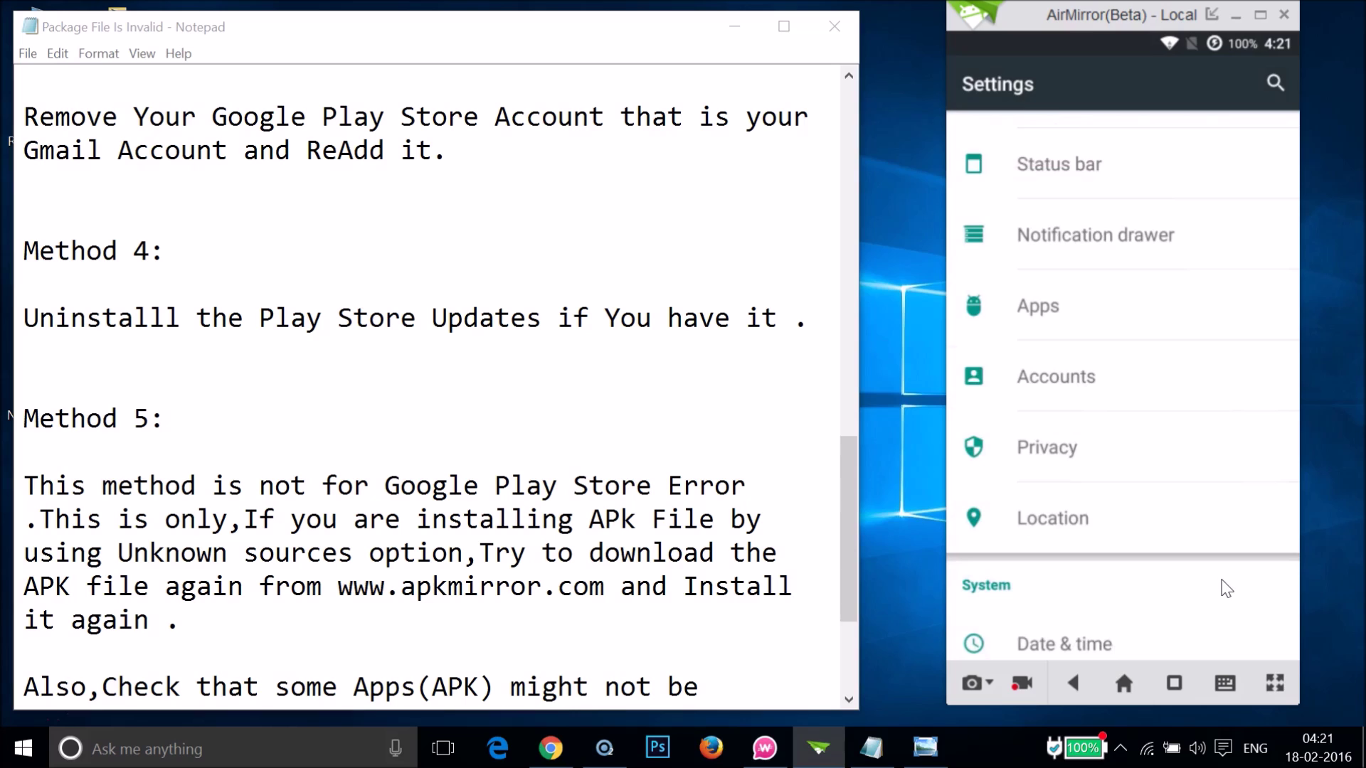
{"action": "key", "text": "Escape"}
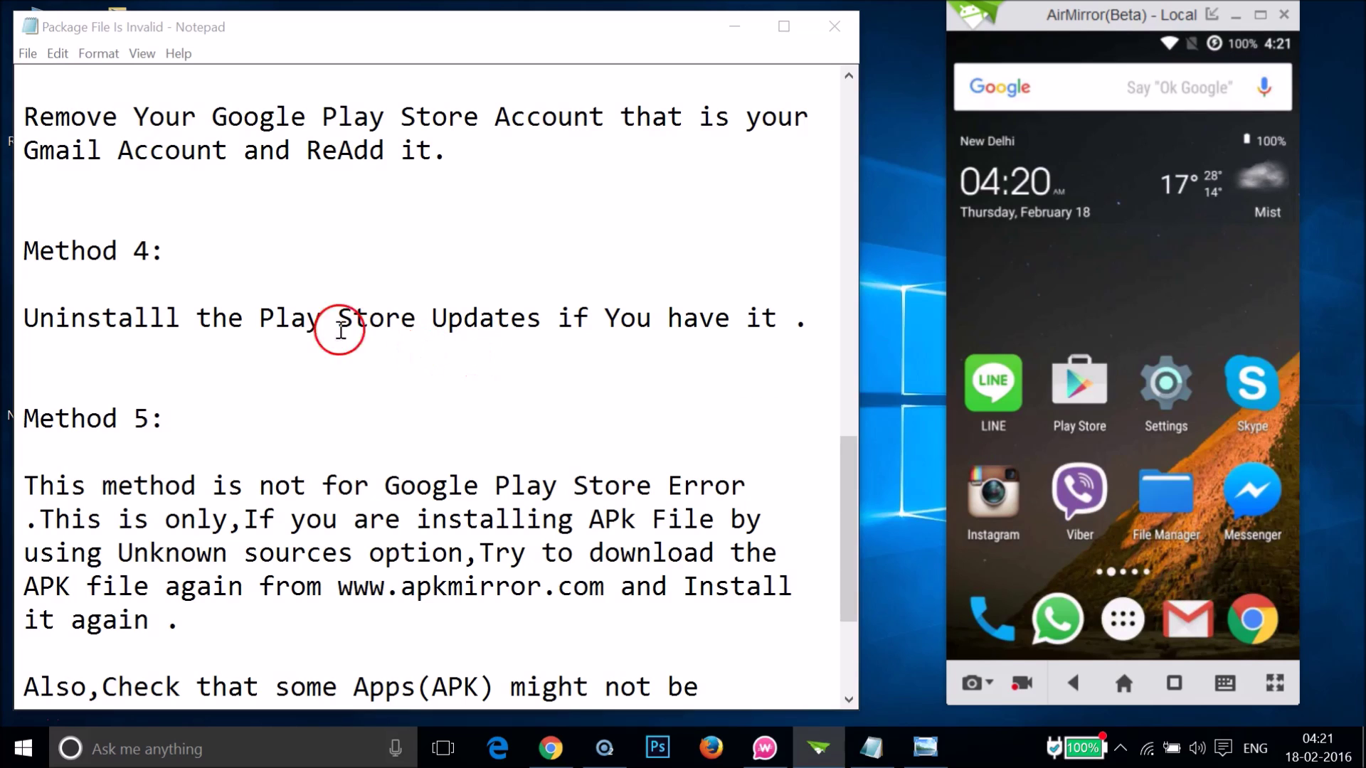
{"action": "scroll", "coordinate": [319, 233], "scroll_direction": "up", "scroll_amount": 12}
{"action": "scroll", "coordinate": [318, 233], "scroll_direction": "down", "scroll_amount": 8}
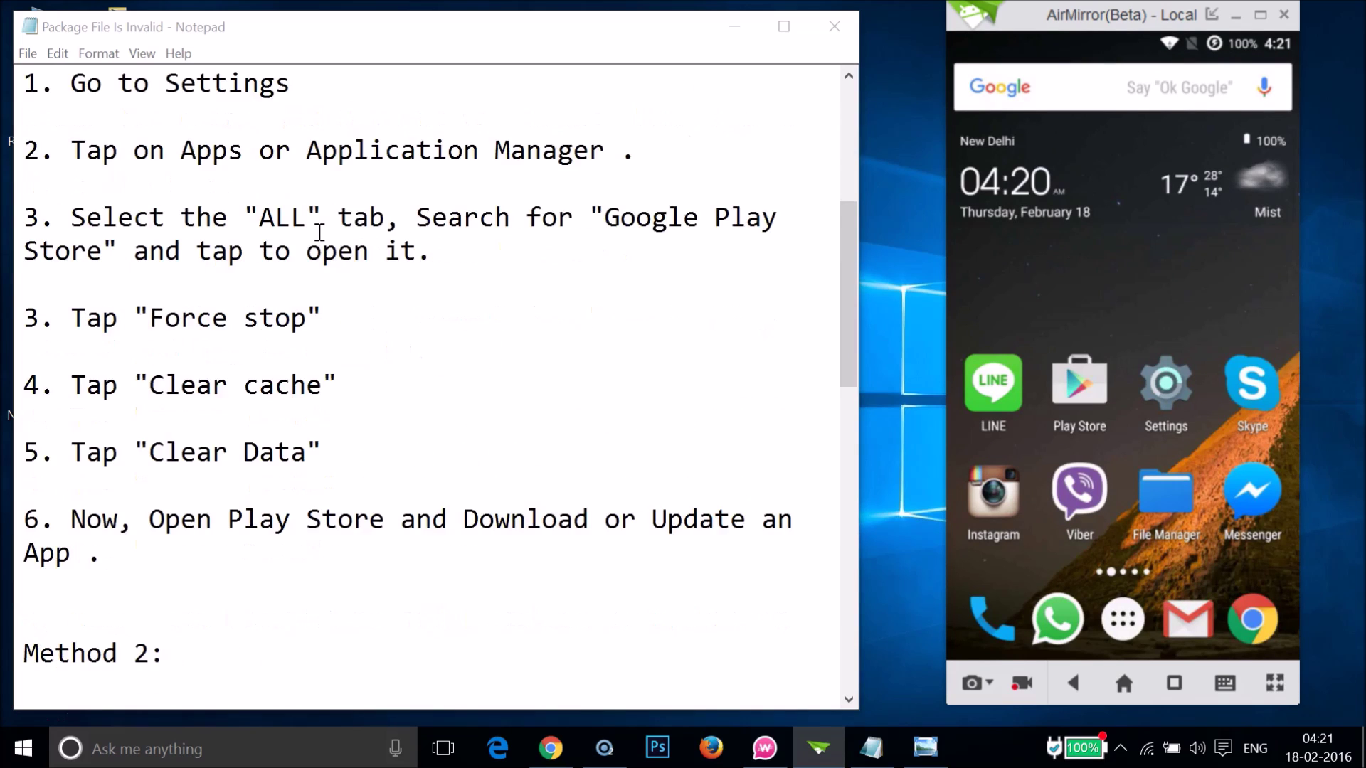
{"action": "scroll", "coordinate": [319, 232], "scroll_direction": "down", "scroll_amount": 1}
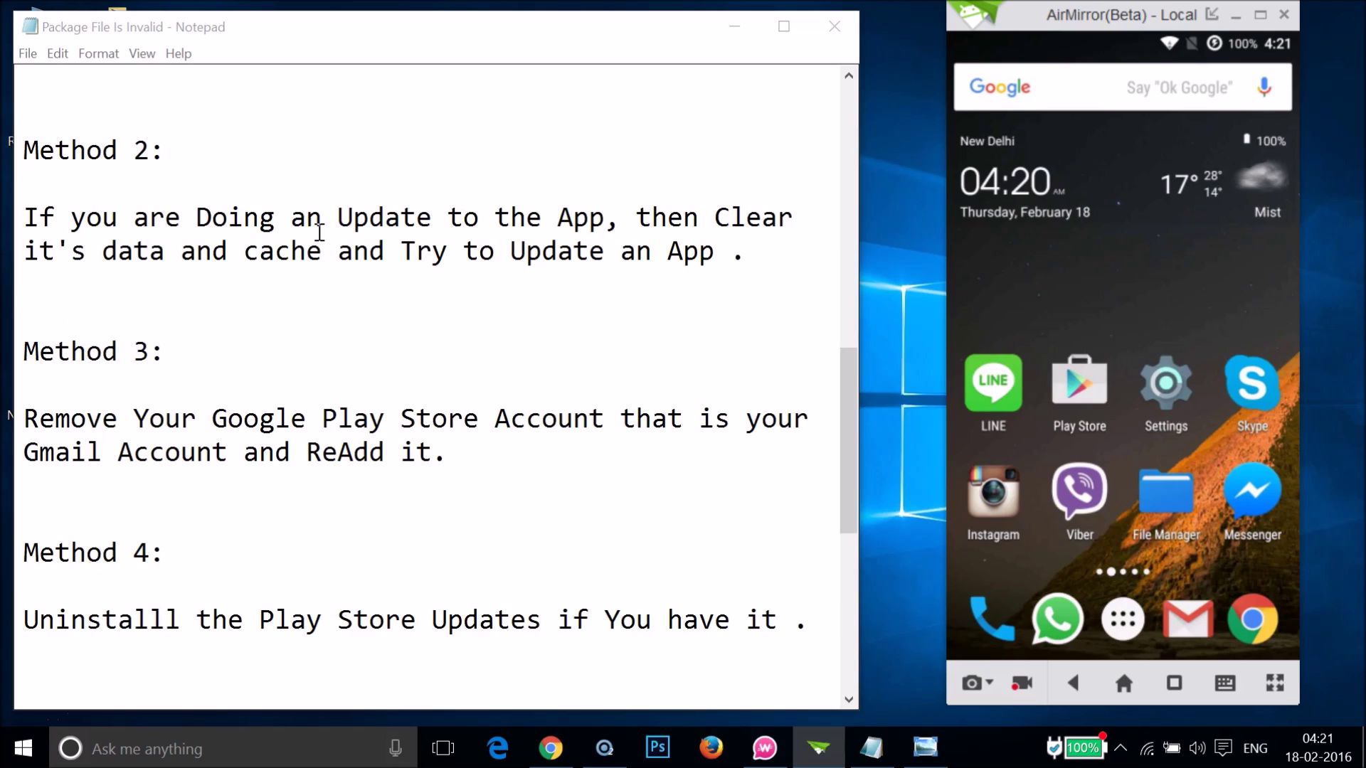
{"action": "scroll", "coordinate": [320, 233], "scroll_direction": "down", "scroll_amount": 1}
{"action": "left_click", "coordinate": [426, 356]}
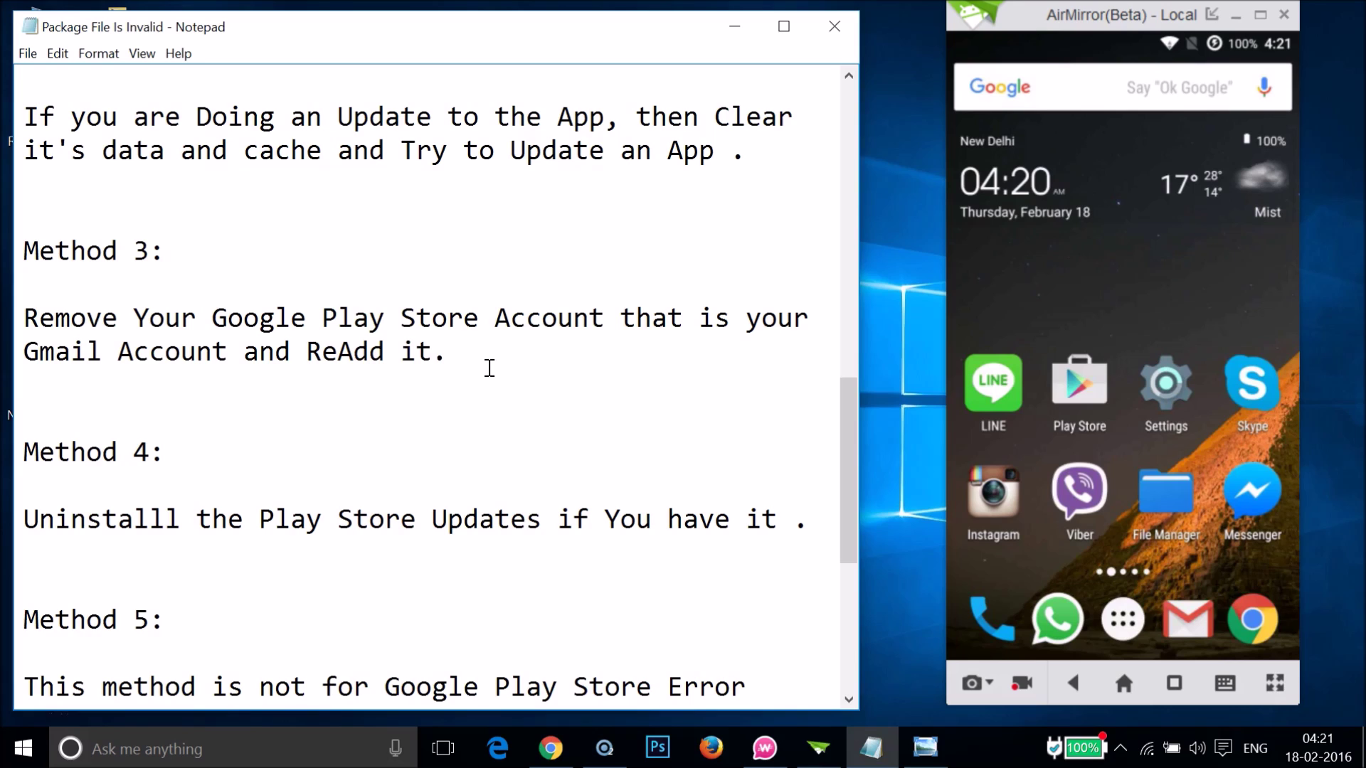
{"action": "scroll", "coordinate": [490, 368], "scroll_direction": "down", "scroll_amount": 3}
{"action": "left_click", "coordinate": [79, 317]}
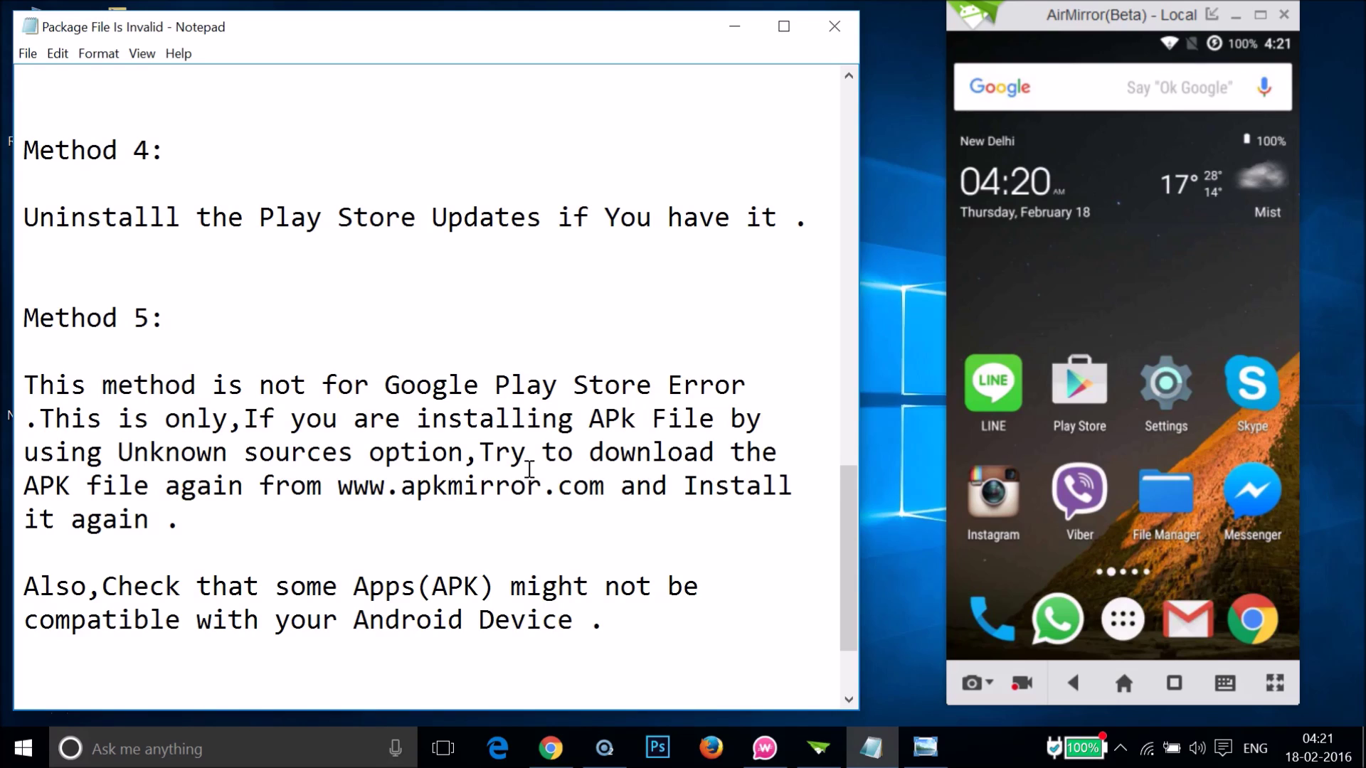
Open the Security page in the phone's Settings.
{"action": "left_click", "coordinate": [1167, 399]}
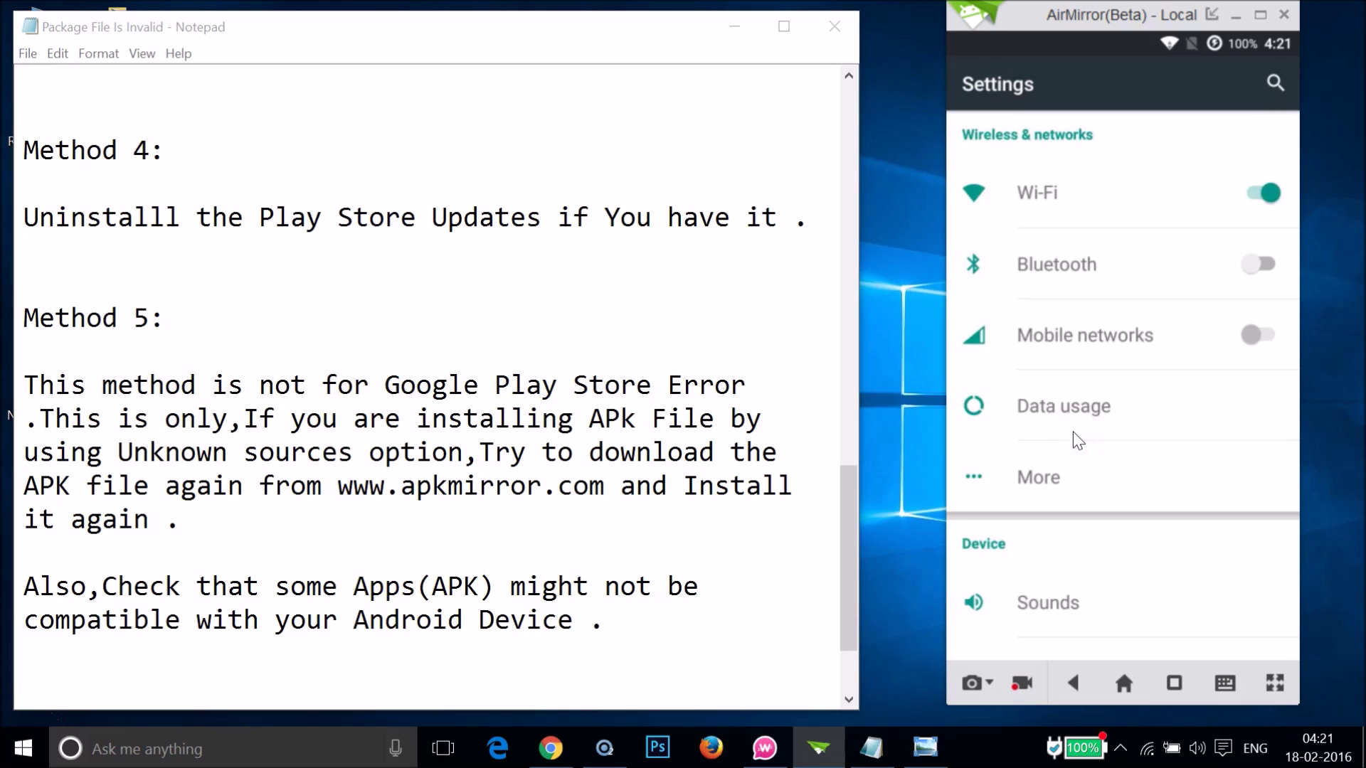
{"action": "scroll", "coordinate": [1072, 432], "scroll_direction": "down", "scroll_amount": 6}
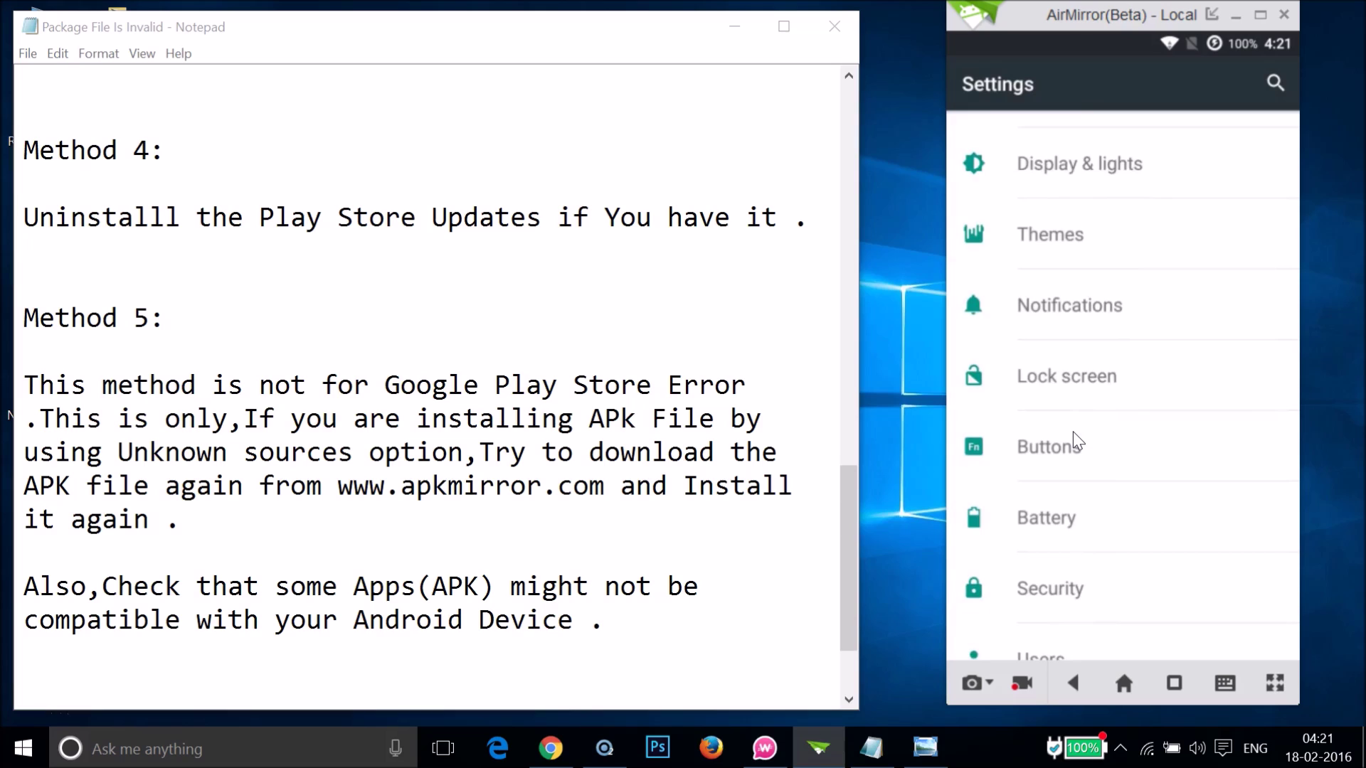
{"action": "scroll", "coordinate": [1073, 433], "scroll_direction": "down", "scroll_amount": 3}
{"action": "left_click", "coordinate": [1086, 400]}
{"action": "left_click", "coordinate": [1086, 394]}
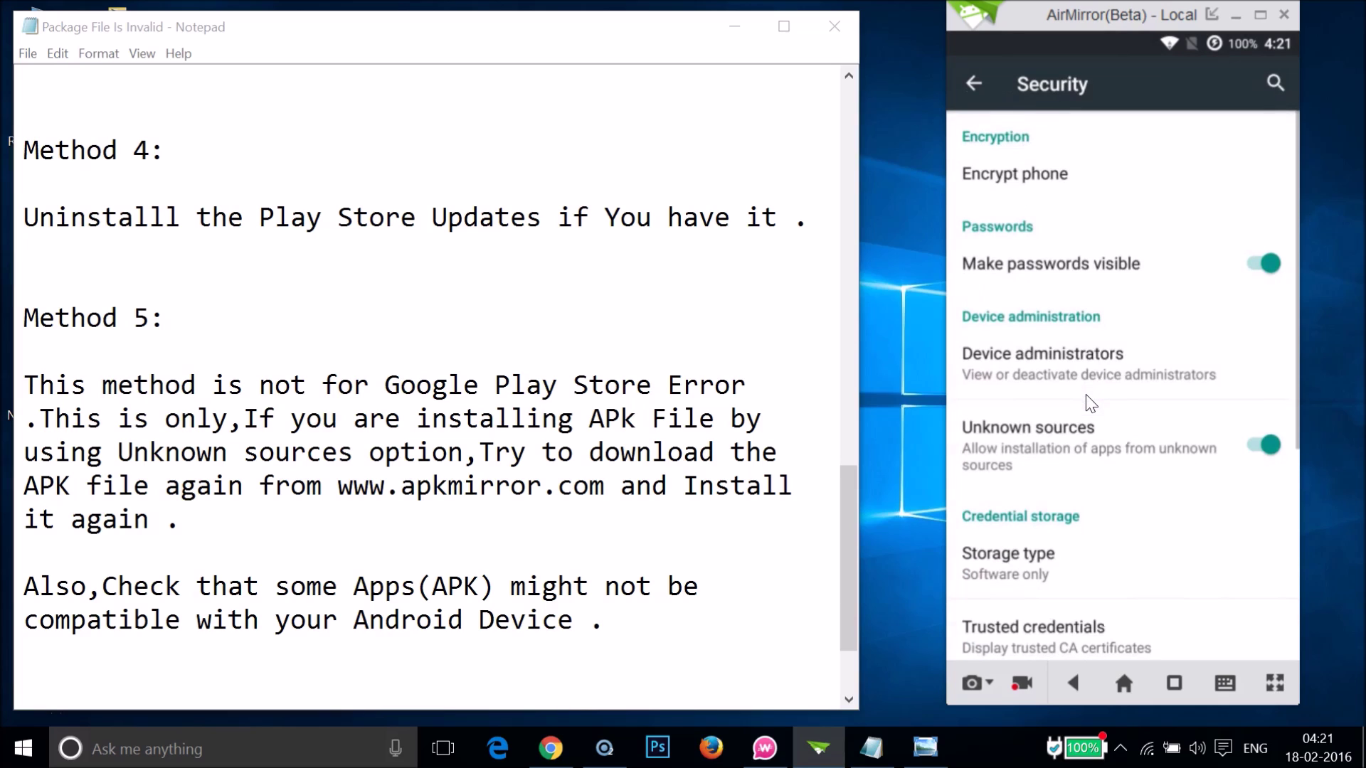
Demonstrate the Unknown sources option by switching it off and toggling it again, and return to the home screen.
{"action": "left_click", "coordinate": [1033, 425]}
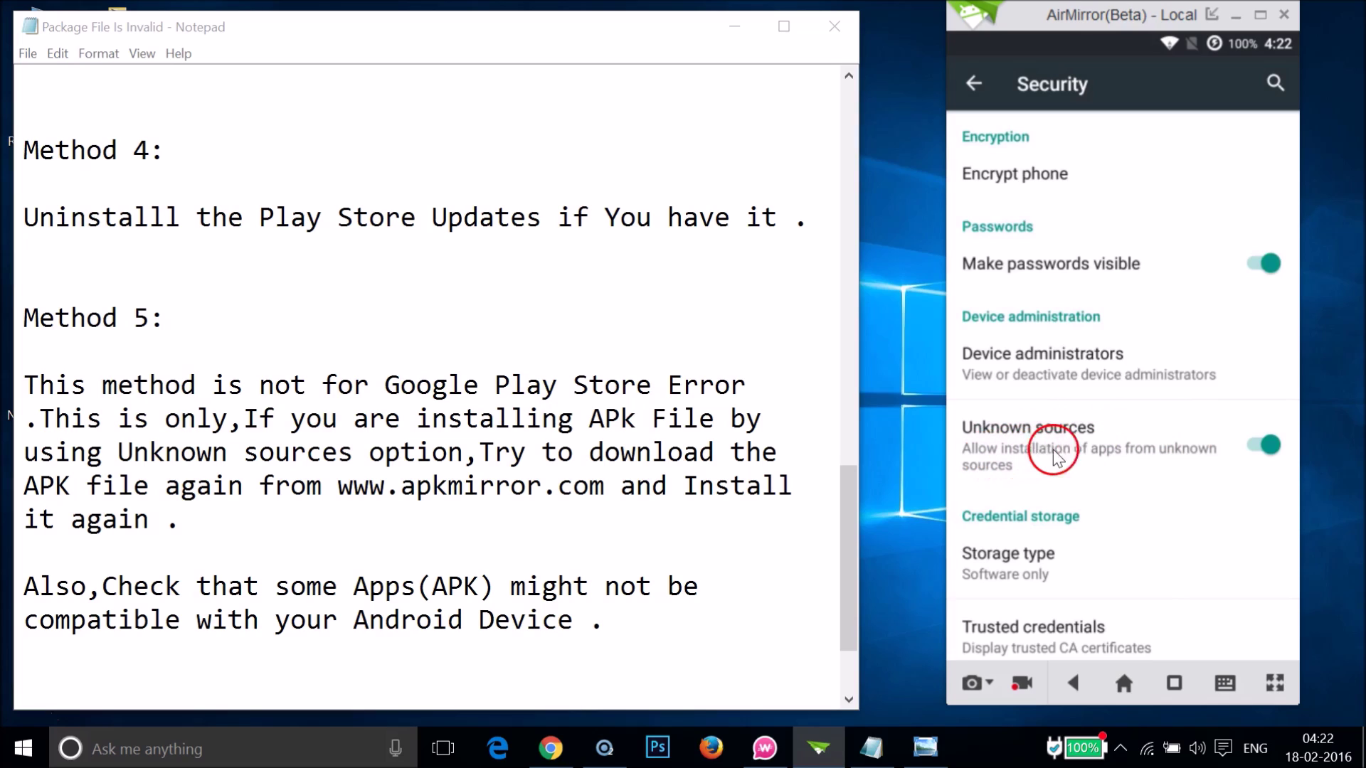
{"action": "left_click", "coordinate": [1134, 461]}
{"action": "left_click", "coordinate": [1152, 456]}
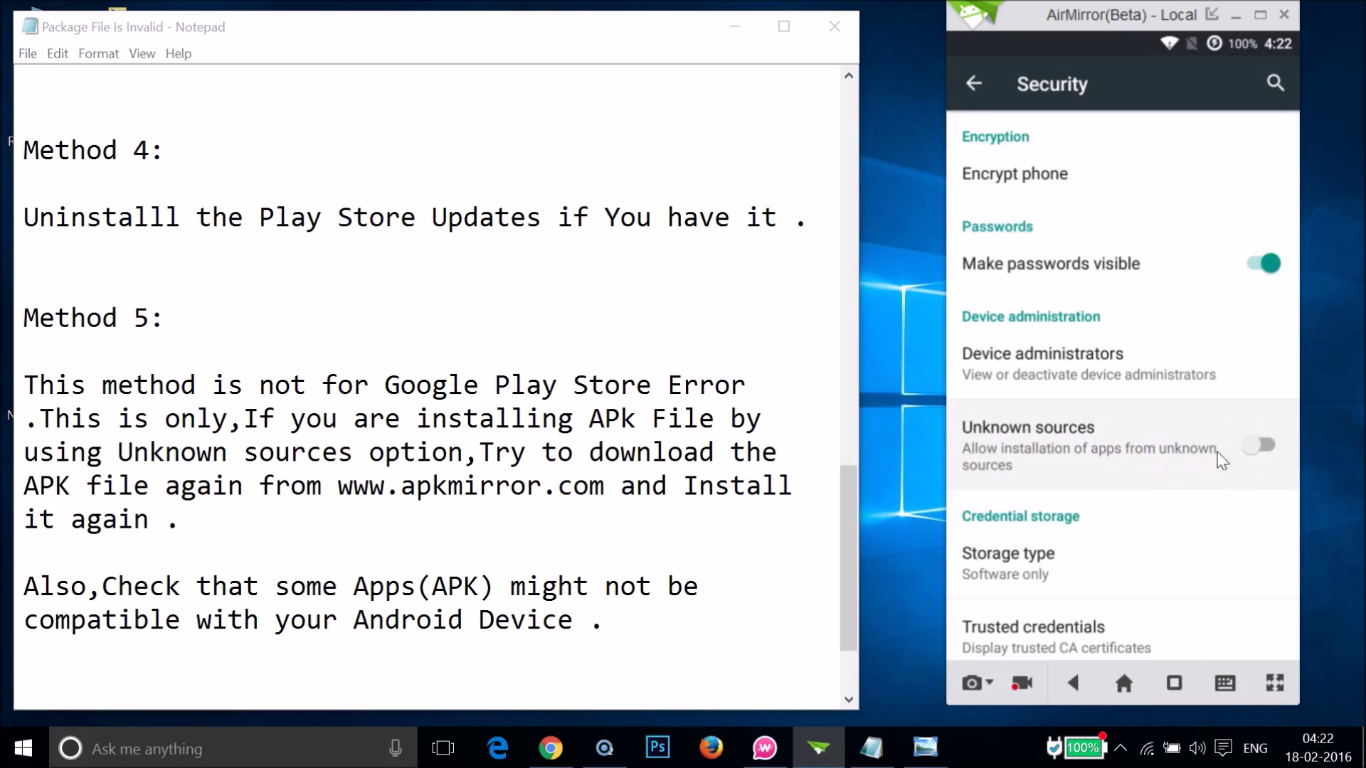
{"action": "left_click", "coordinate": [1246, 439]}
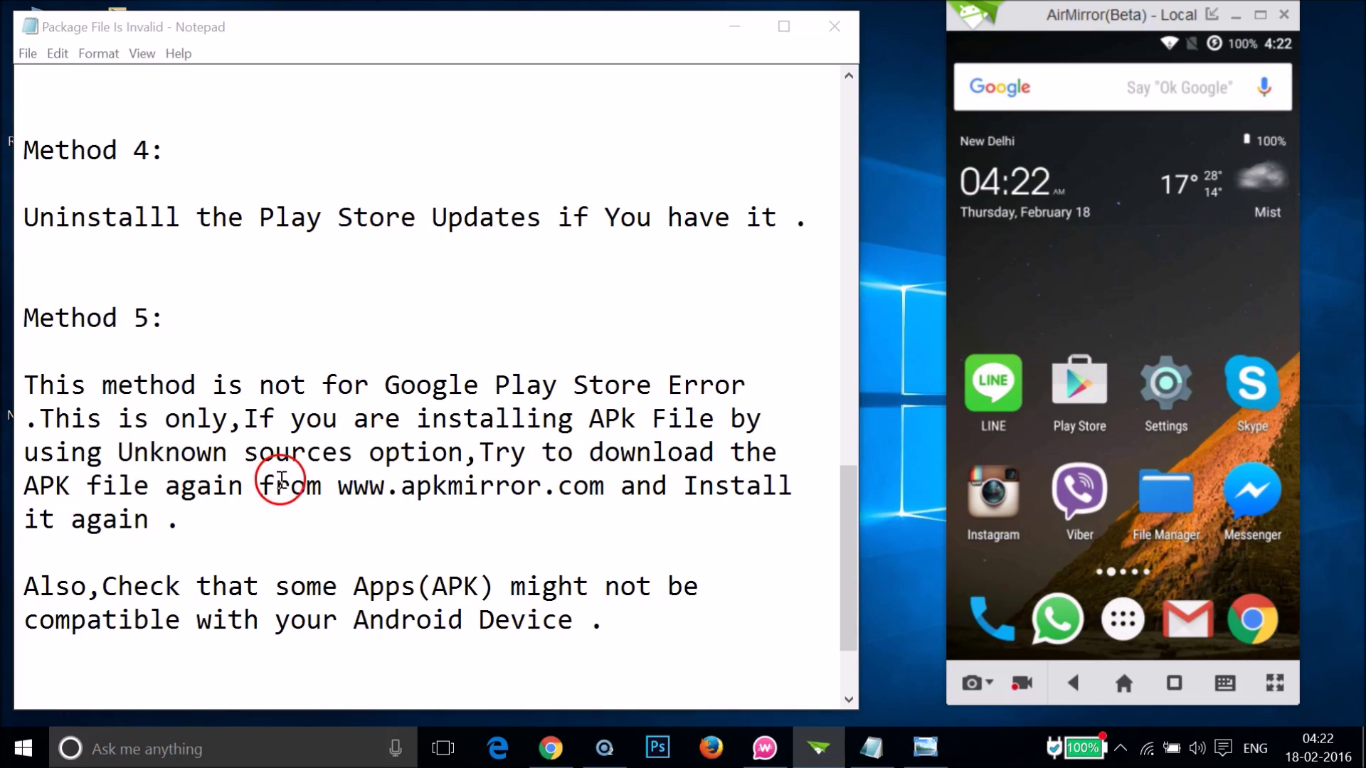
{"action": "left_click", "coordinate": [589, 486]}
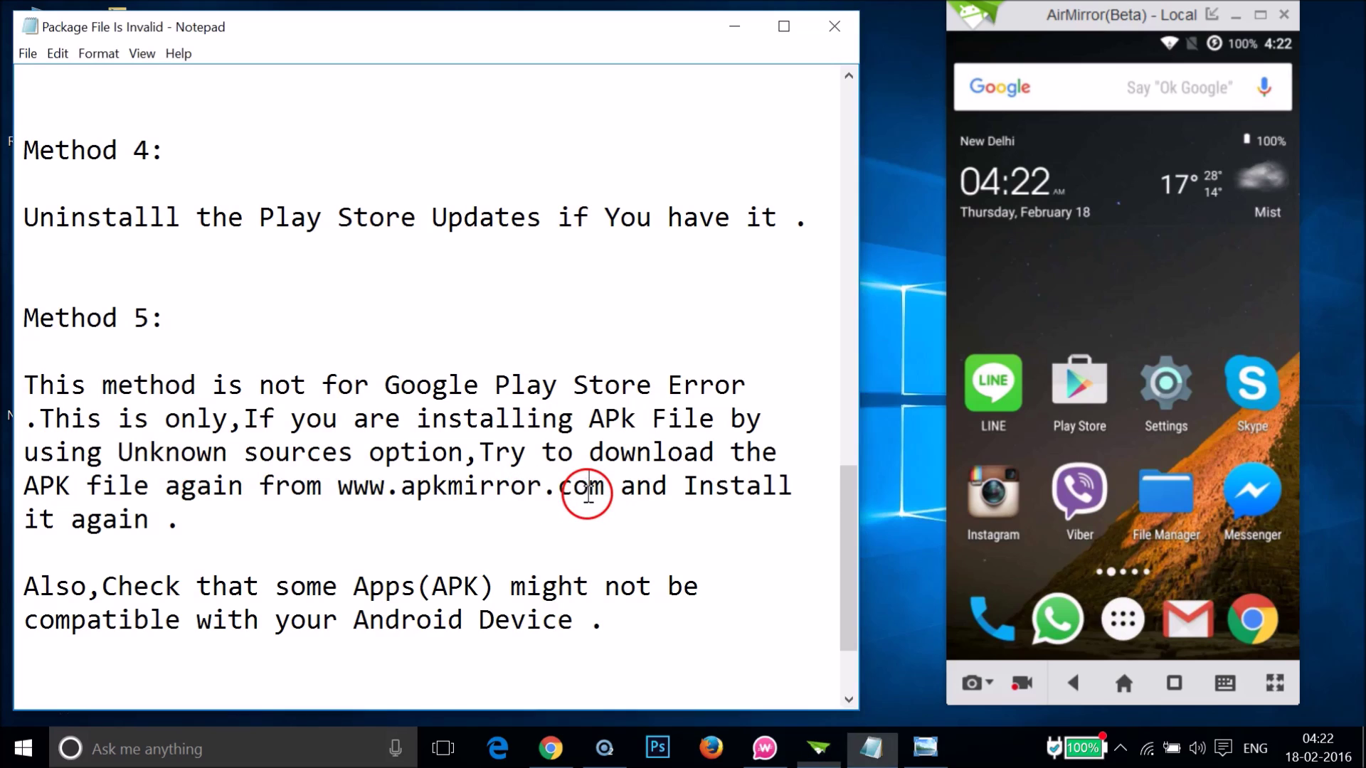
{"action": "left_click", "coordinate": [510, 486]}
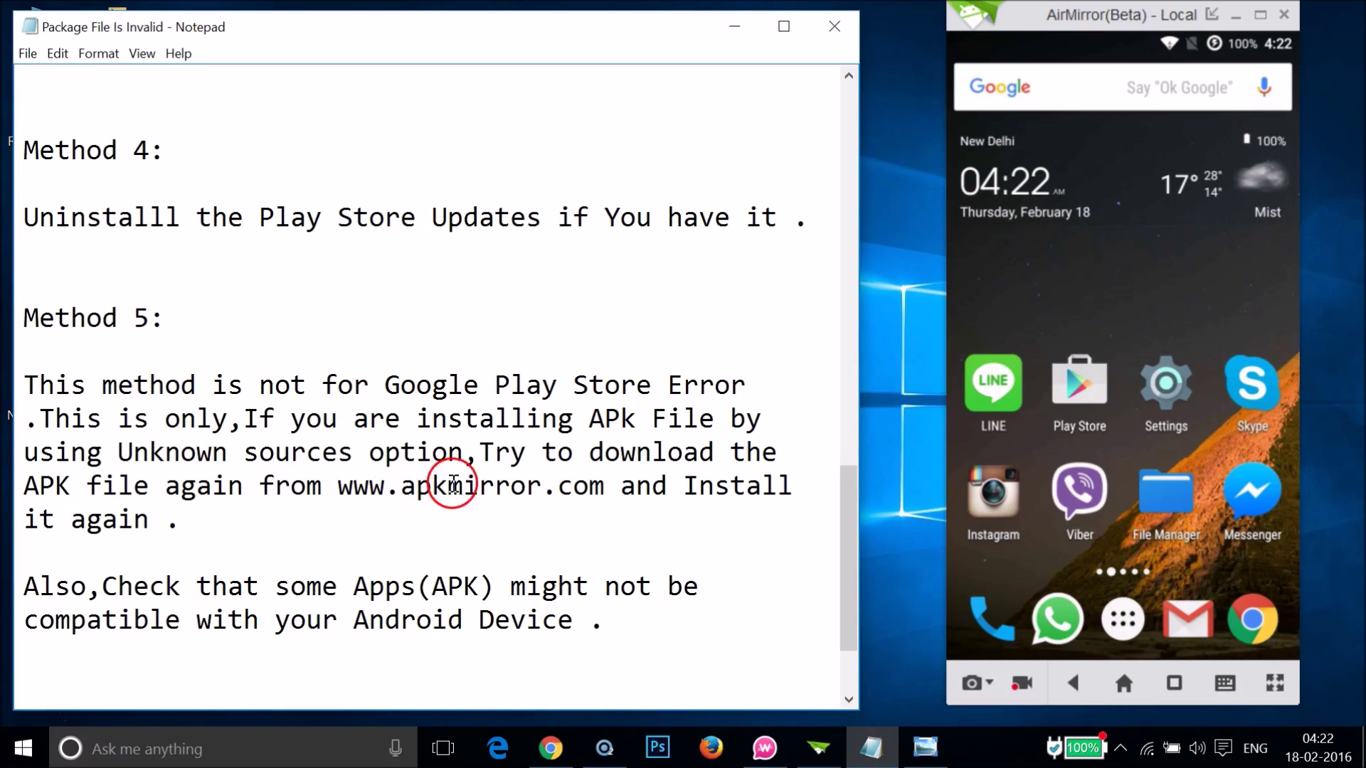
{"action": "left_click", "coordinate": [587, 487]}
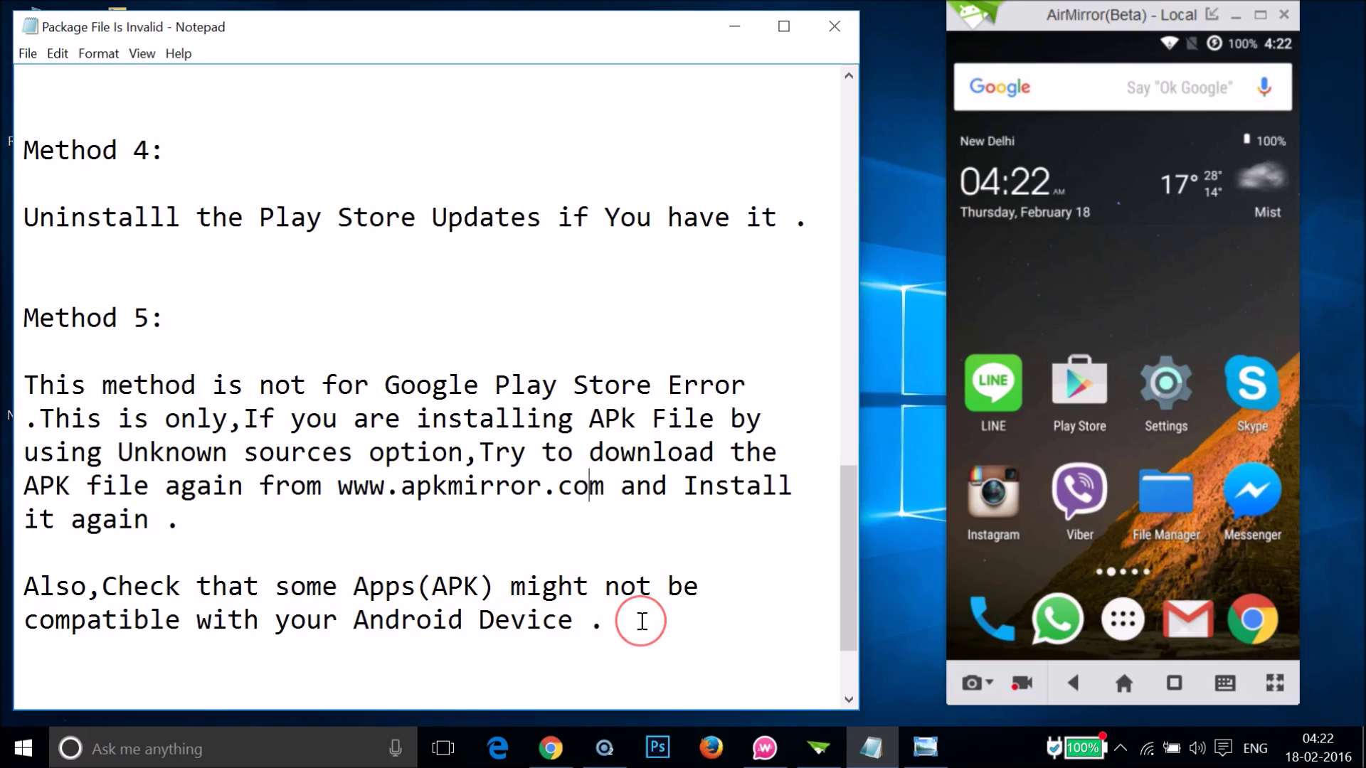
{"action": "left_click", "coordinate": [617, 620]}
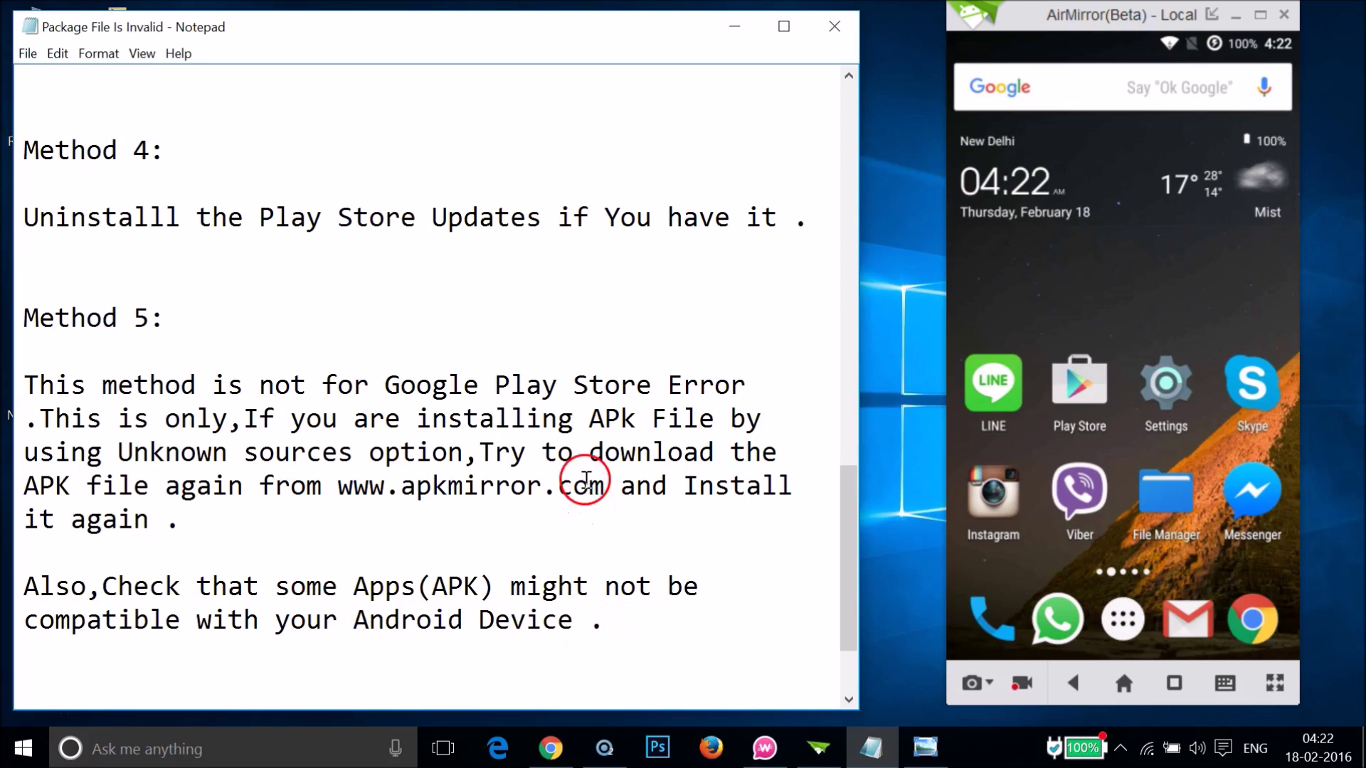
{"action": "scroll", "coordinate": [585, 475], "scroll_direction": "up", "scroll_amount": 10}
{"action": "scroll", "coordinate": [584, 475], "scroll_direction": "up", "scroll_amount": 2}
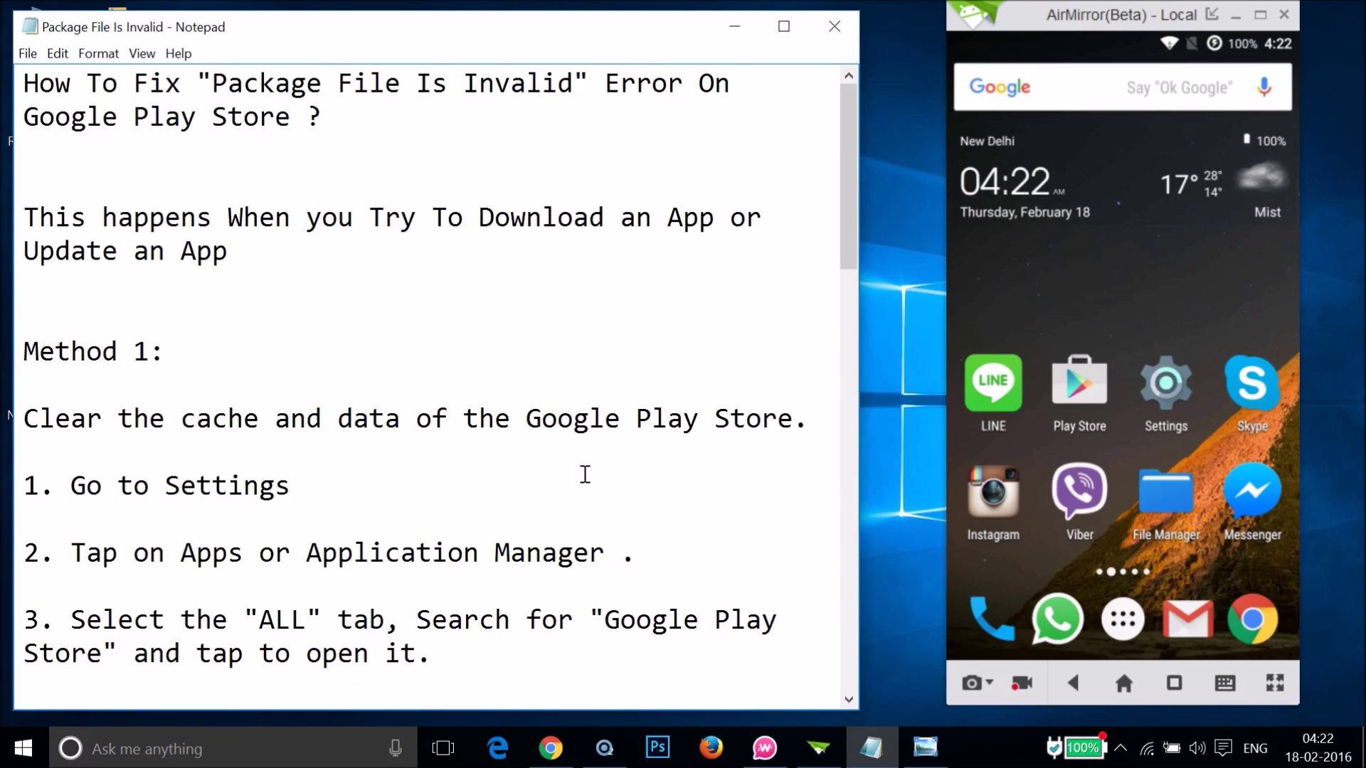